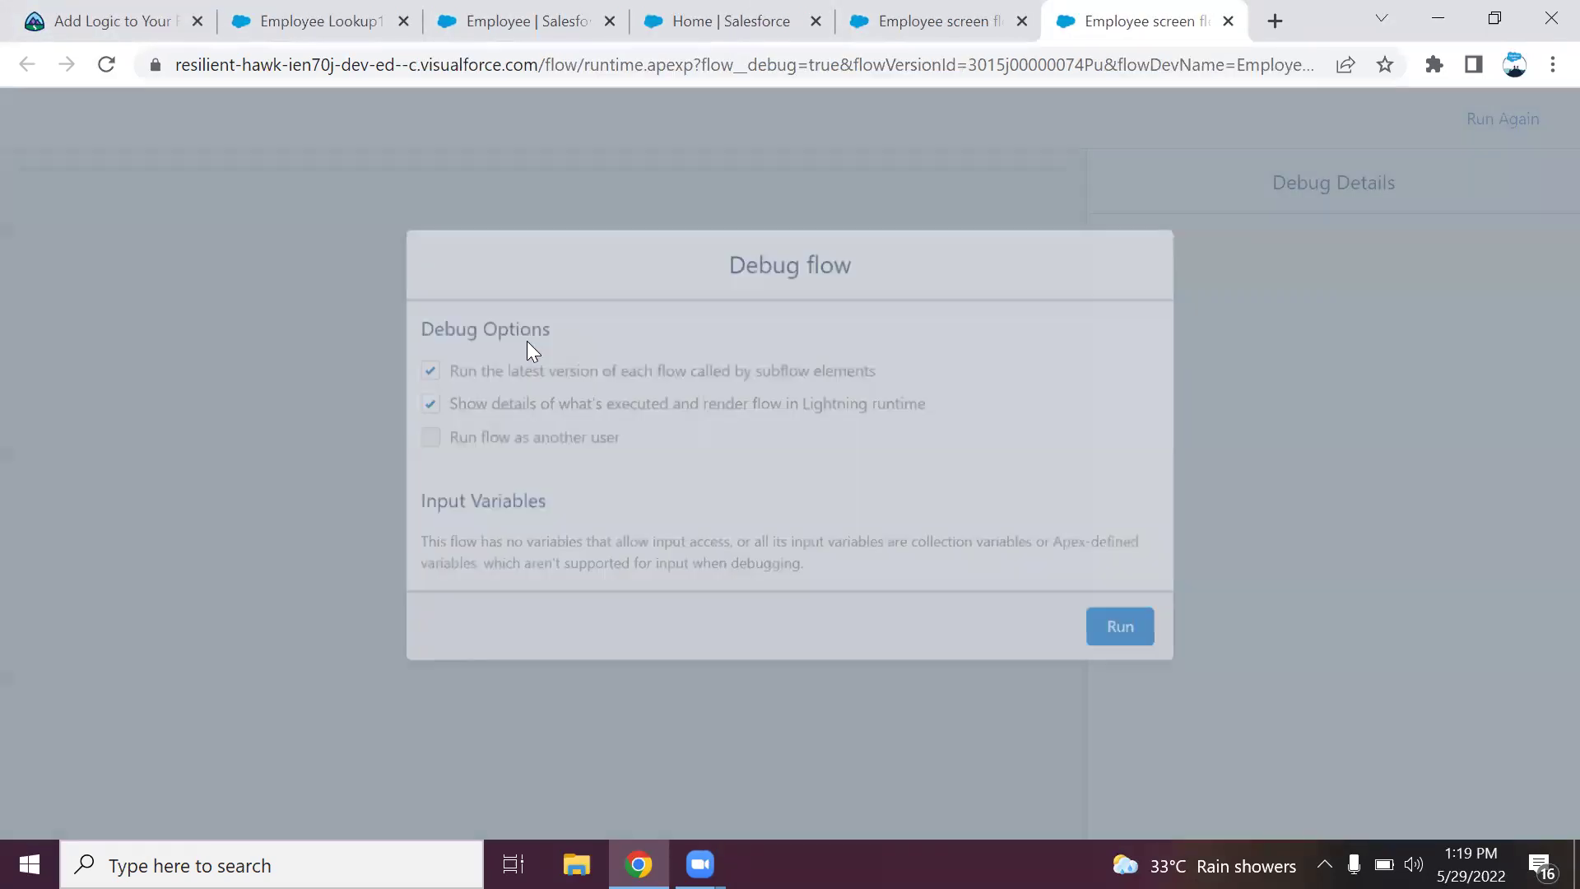
# Start a debug run and enter the name 'testddd' with birth date 16 June 2022.
pyautogui.click(1106, 637)
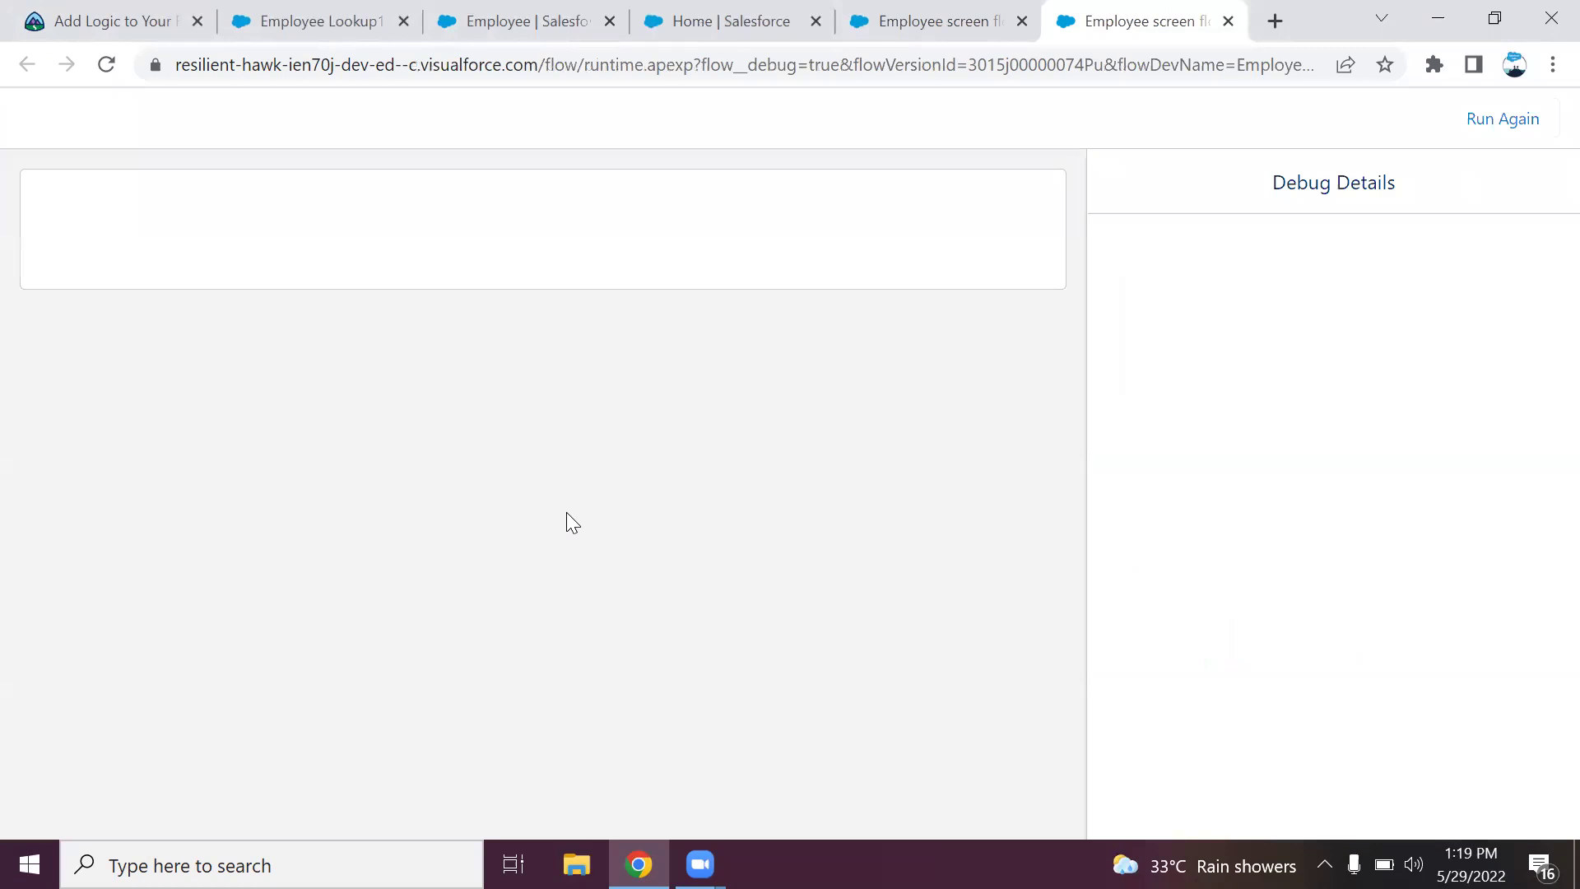
pyautogui.click(220, 259)
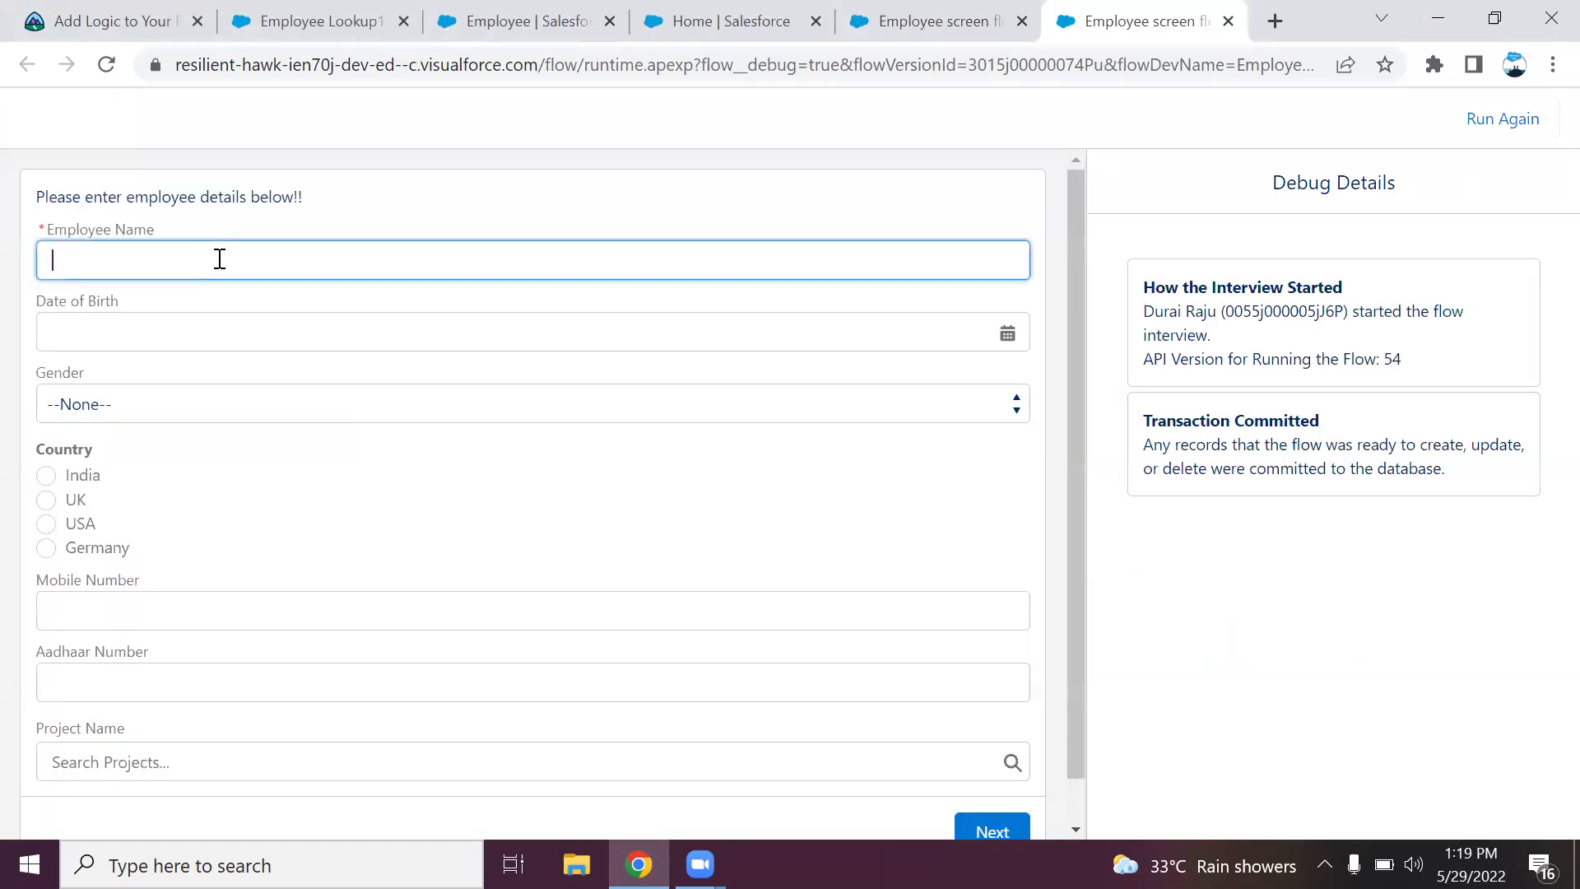
pyautogui.write('testddd')
pyautogui.click(200, 326)
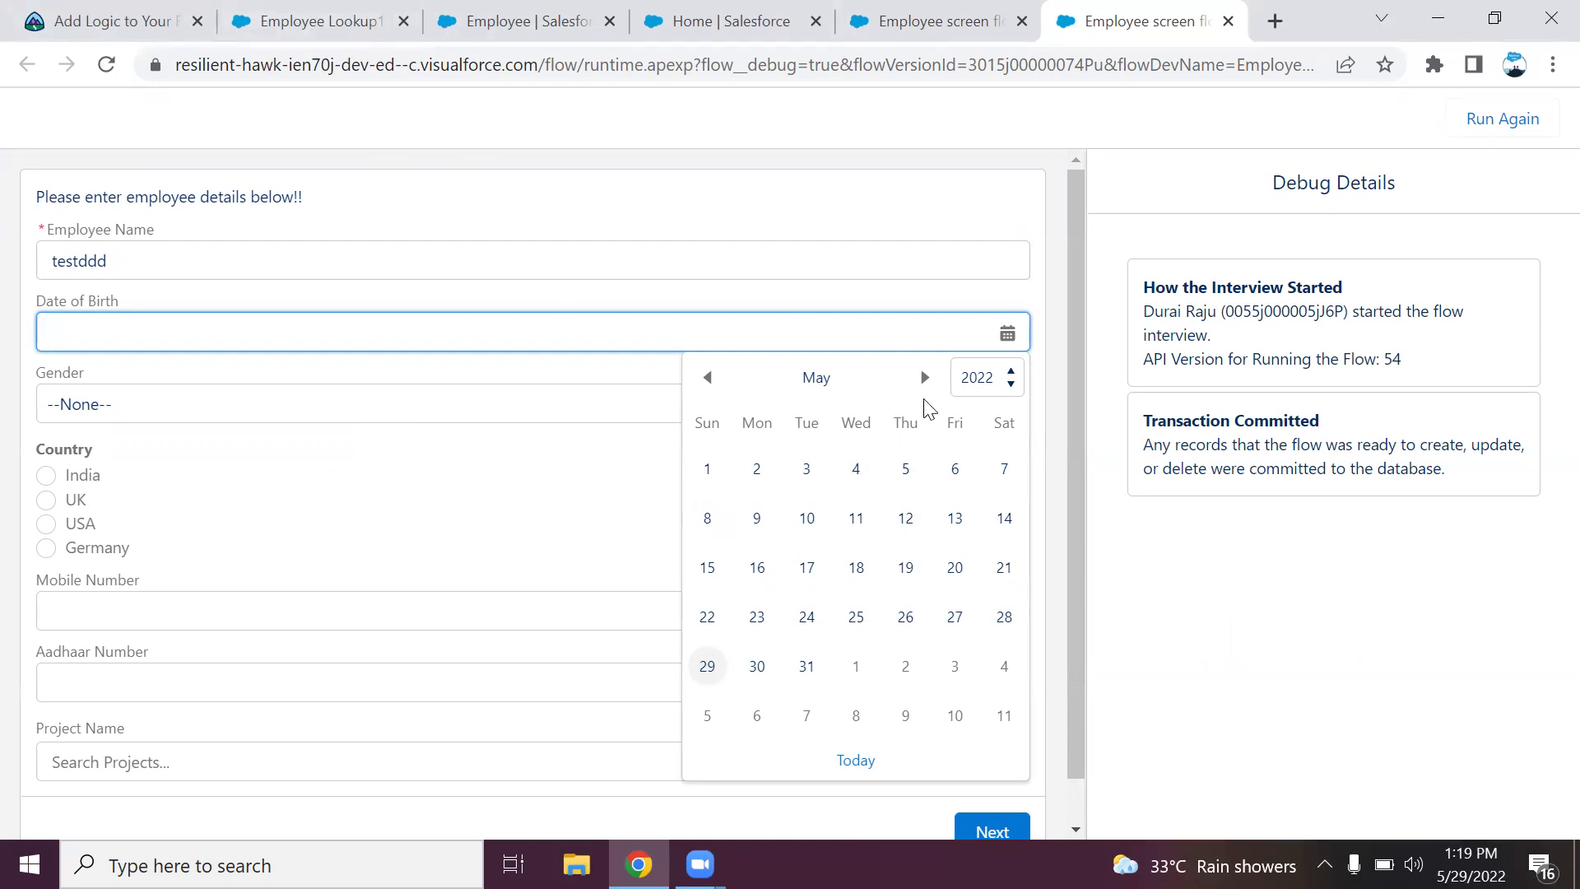
pyautogui.click(926, 378)
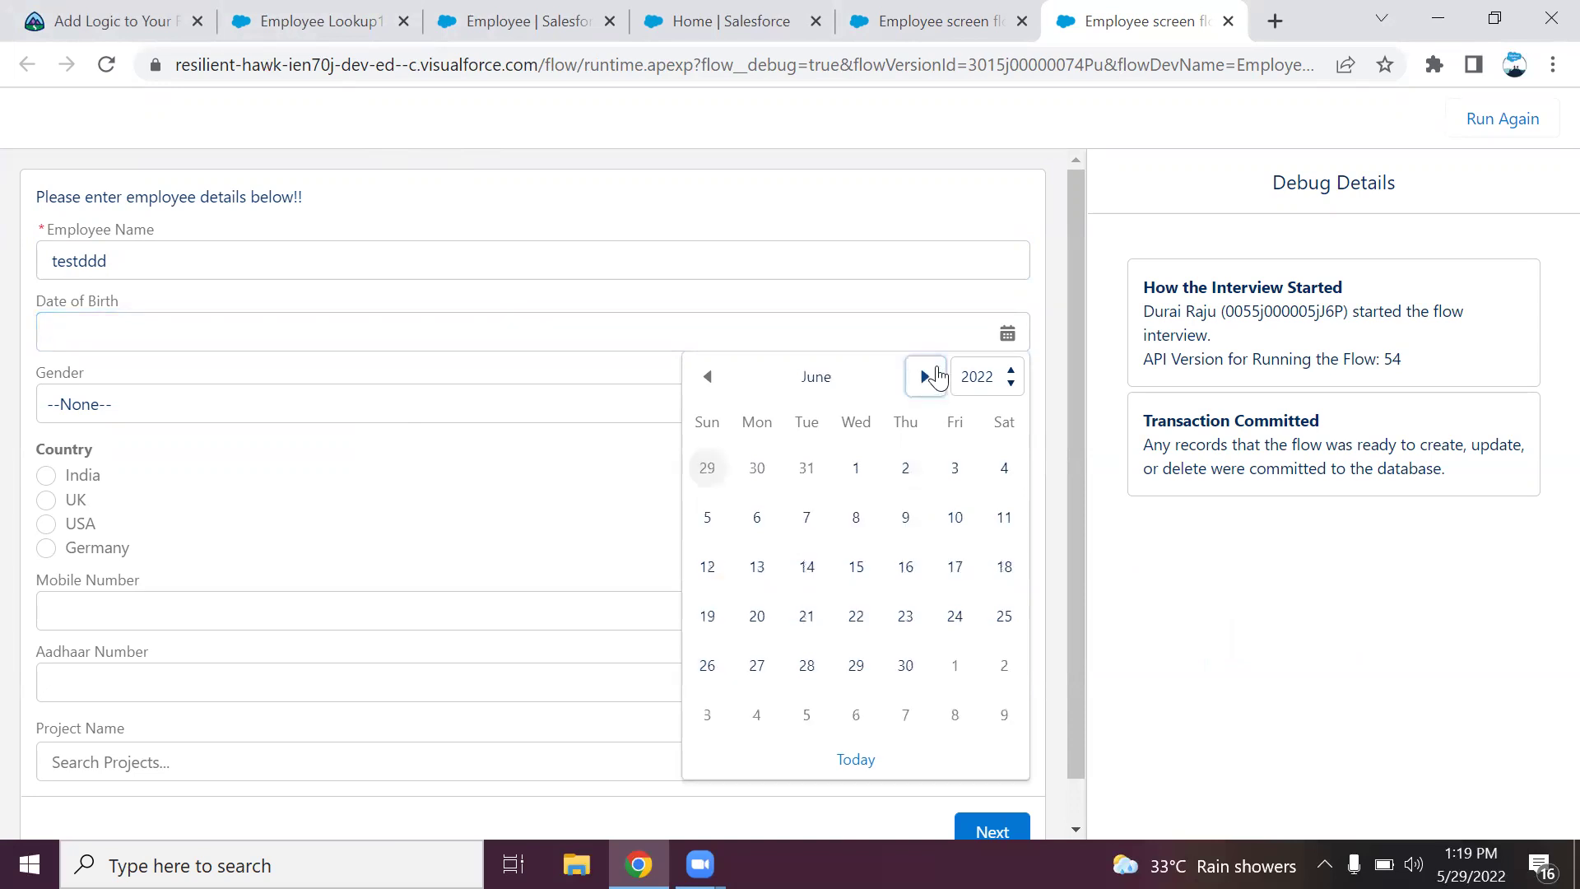
pyautogui.click(905, 568)
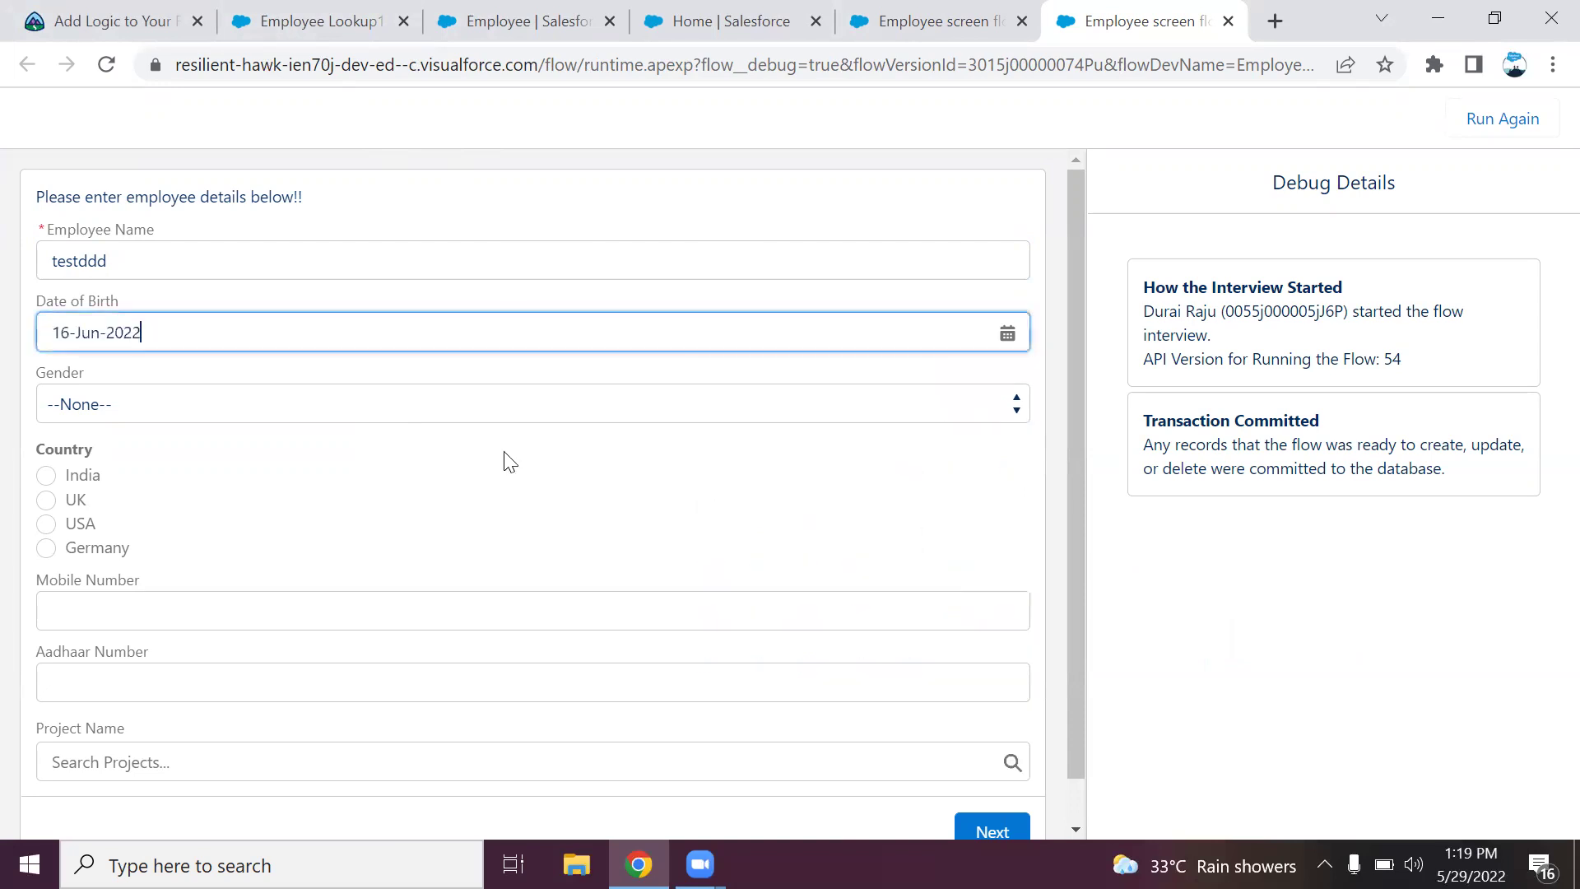
# Set Gender to Female, Country to UK, and Mobile Number to 12345.
pyautogui.click(272, 407)
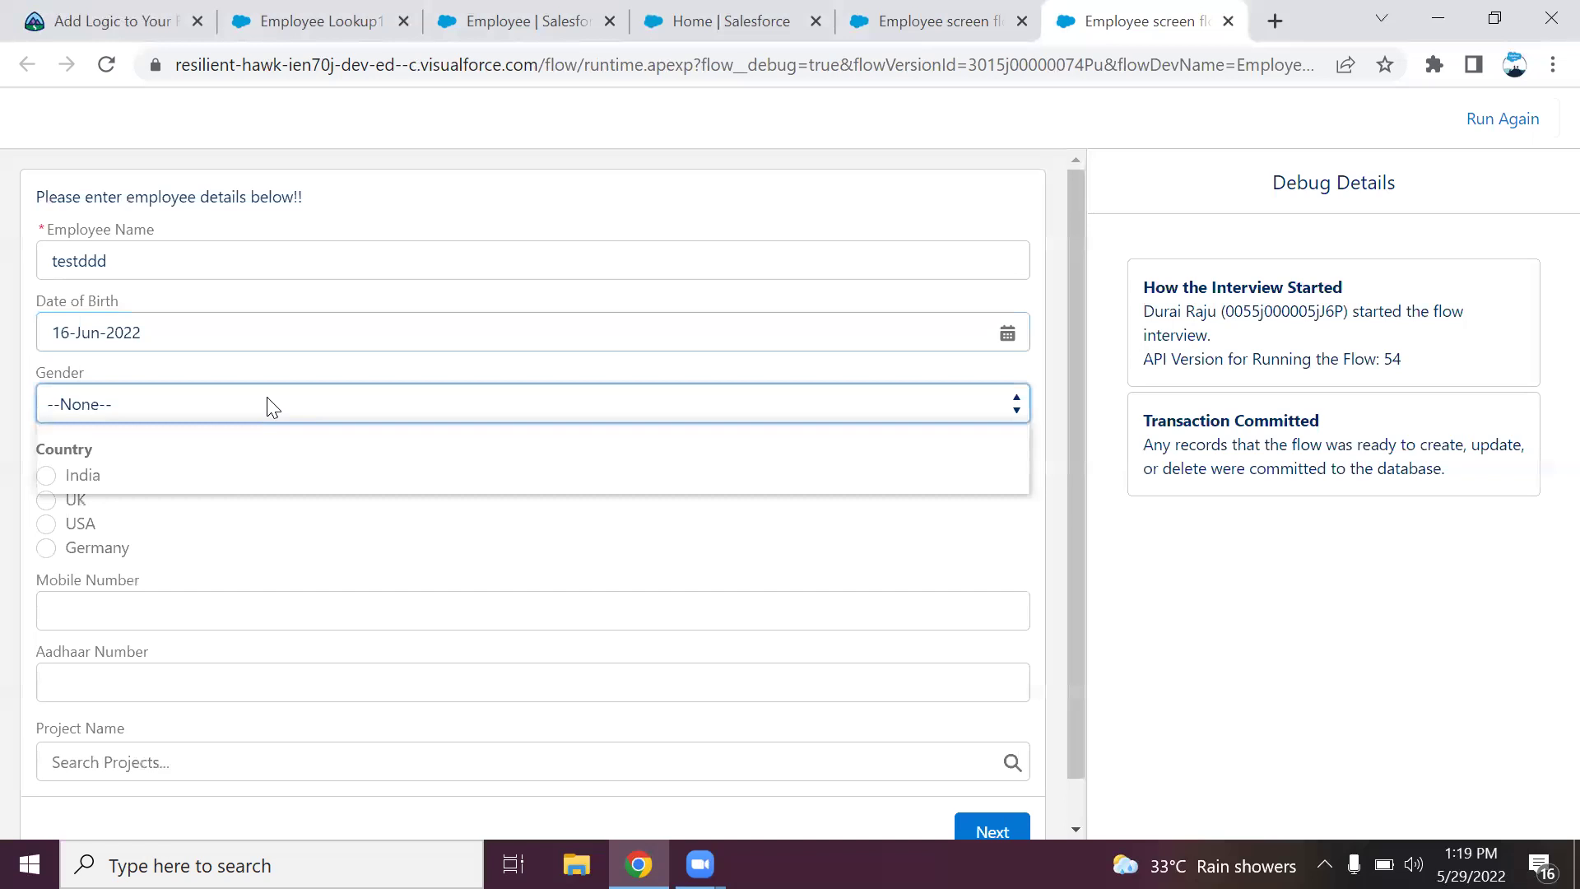
pyautogui.click(244, 483)
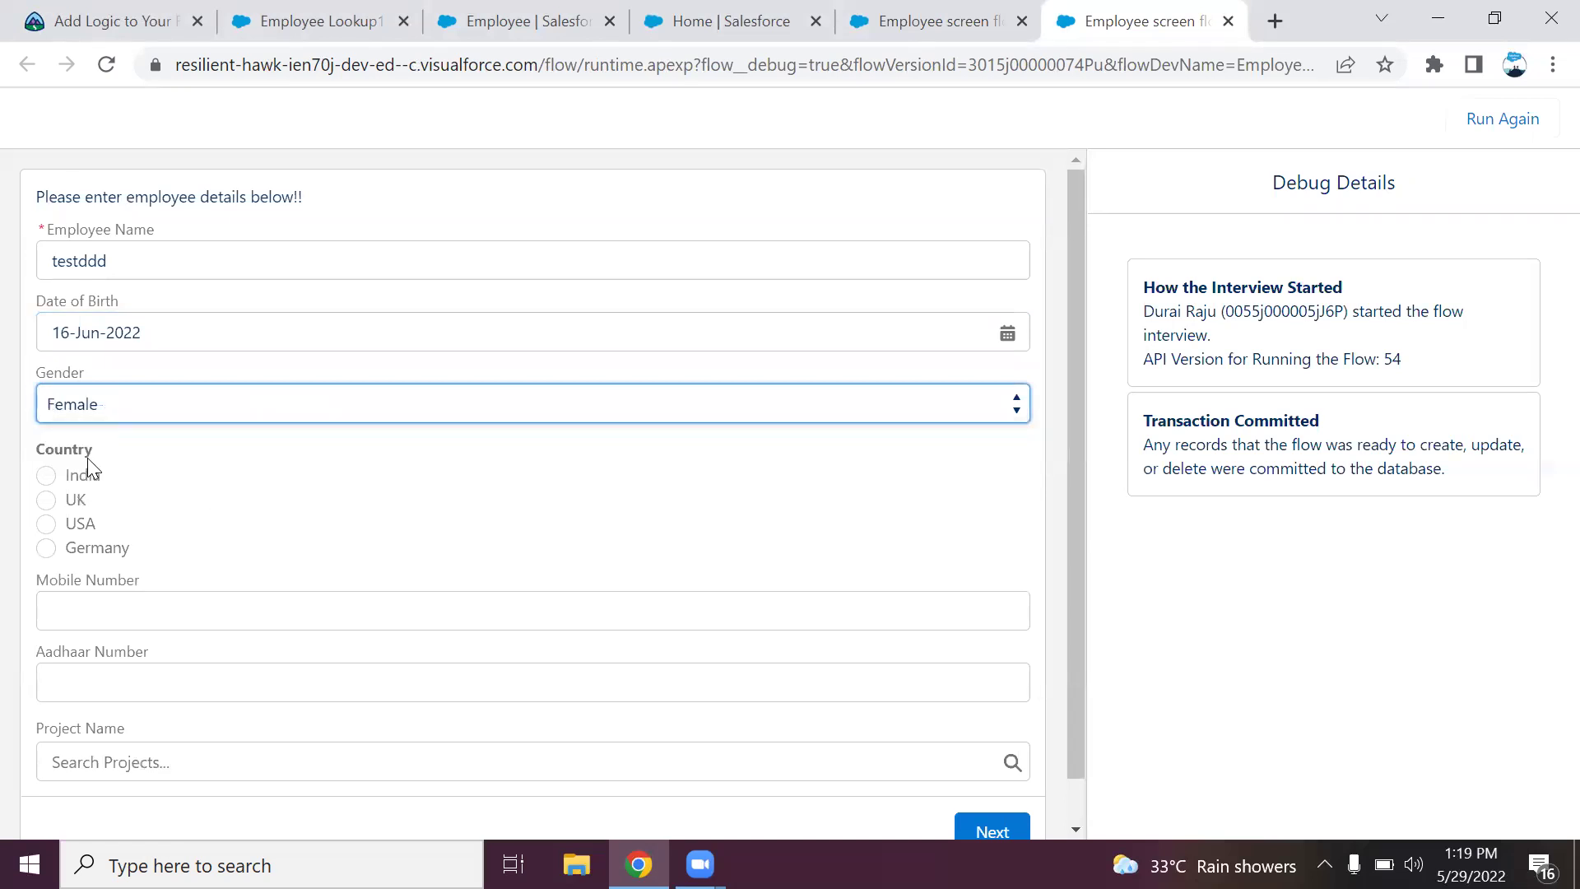
pyautogui.click(67, 499)
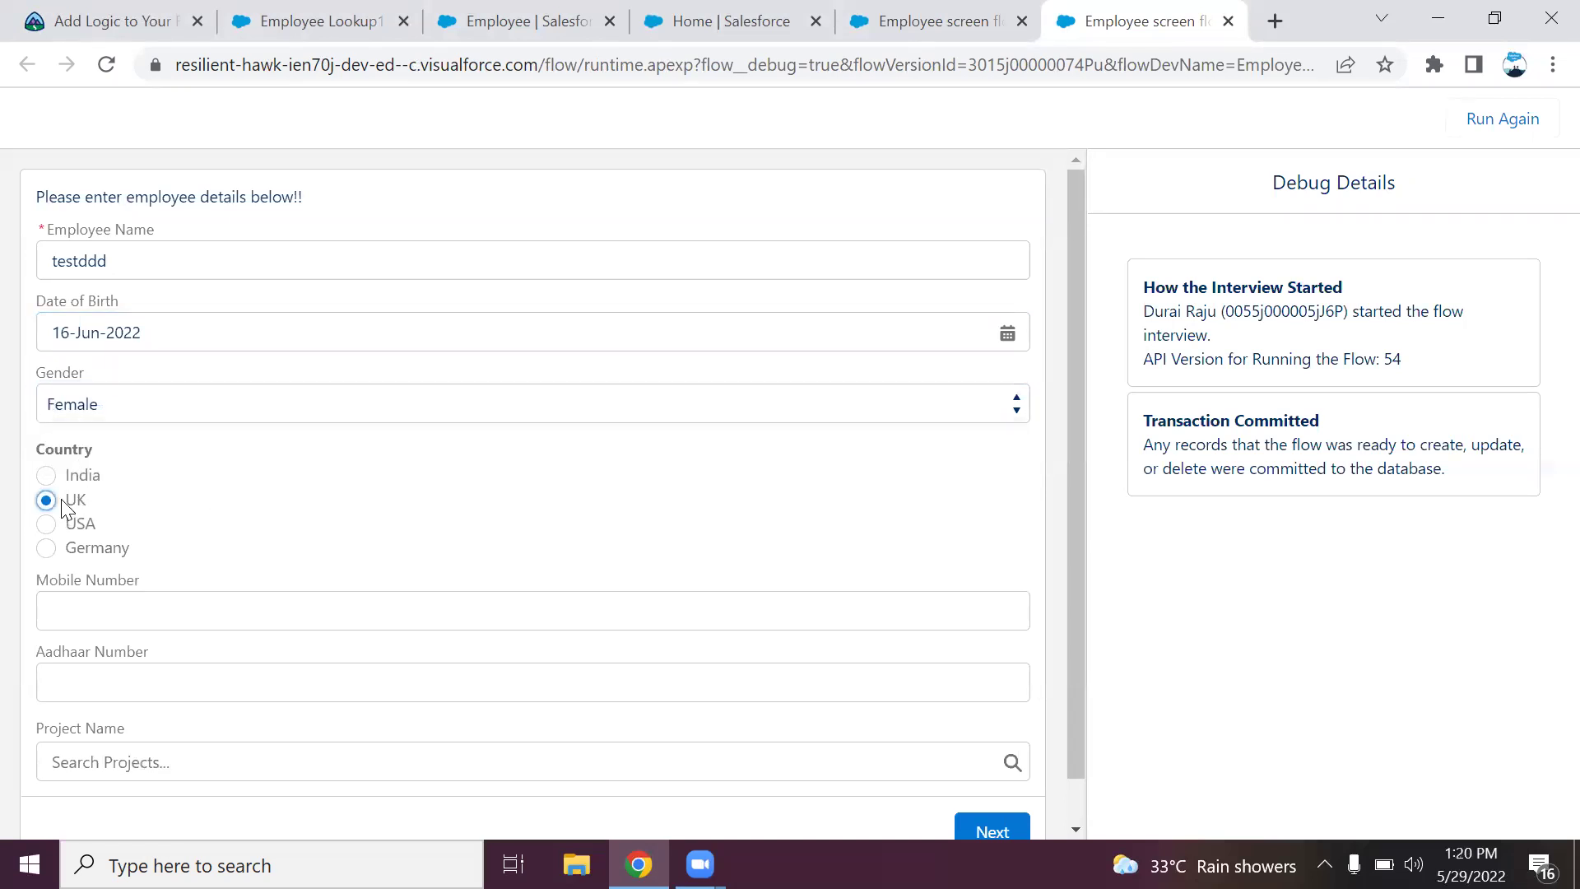
pyautogui.click(123, 622)
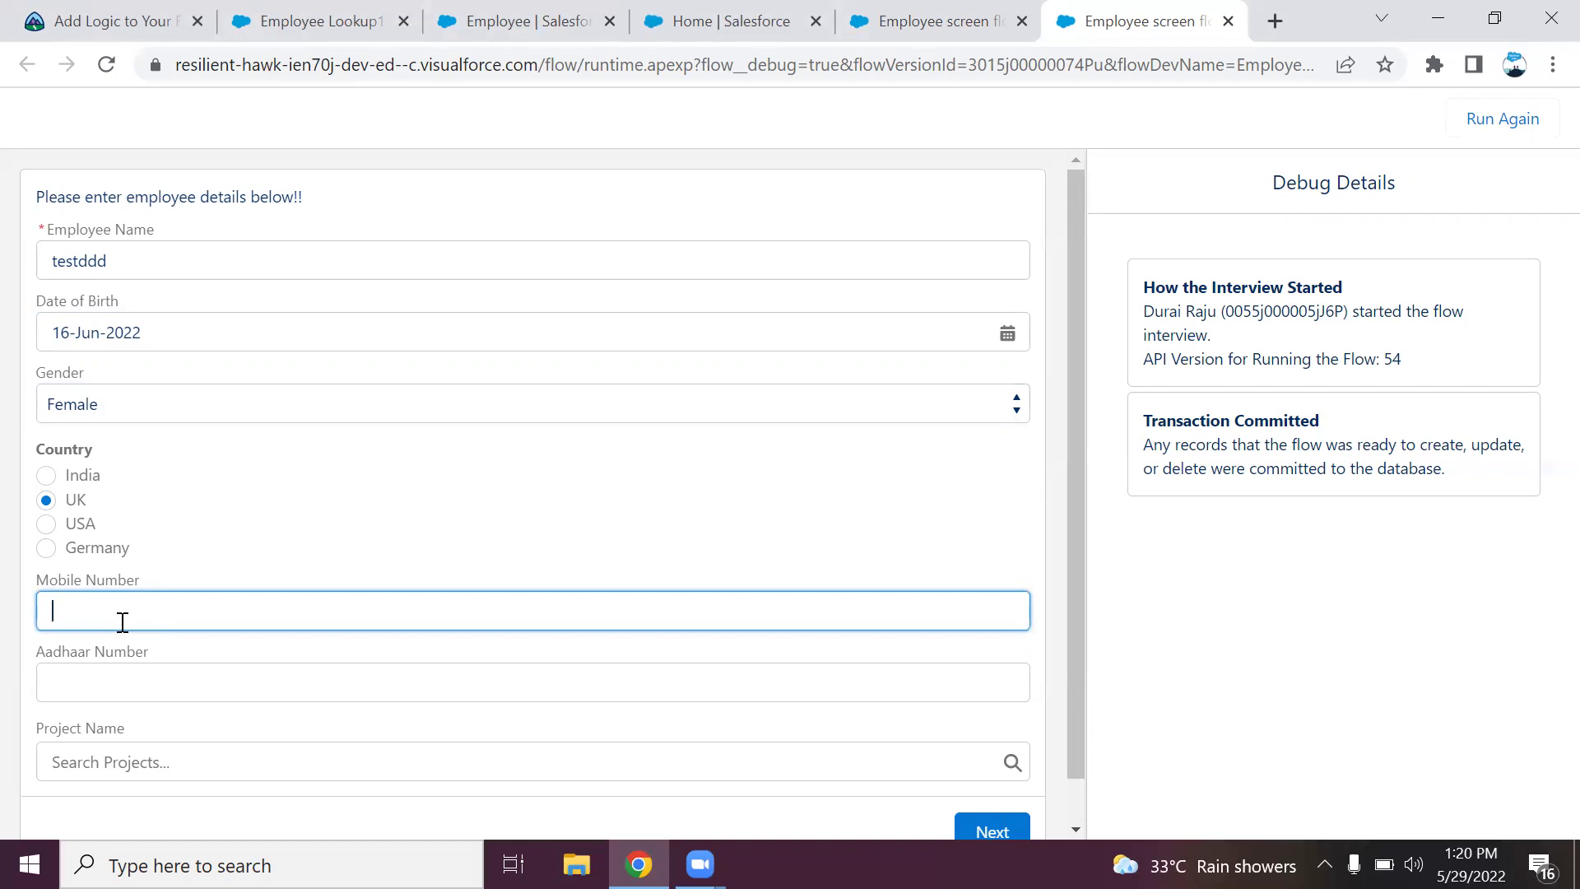
pyautogui.write('12345')
# Submit the form and read the 'Date of birth should not be in future!!' validation exception in Debug Details.
pyautogui.click(993, 835)
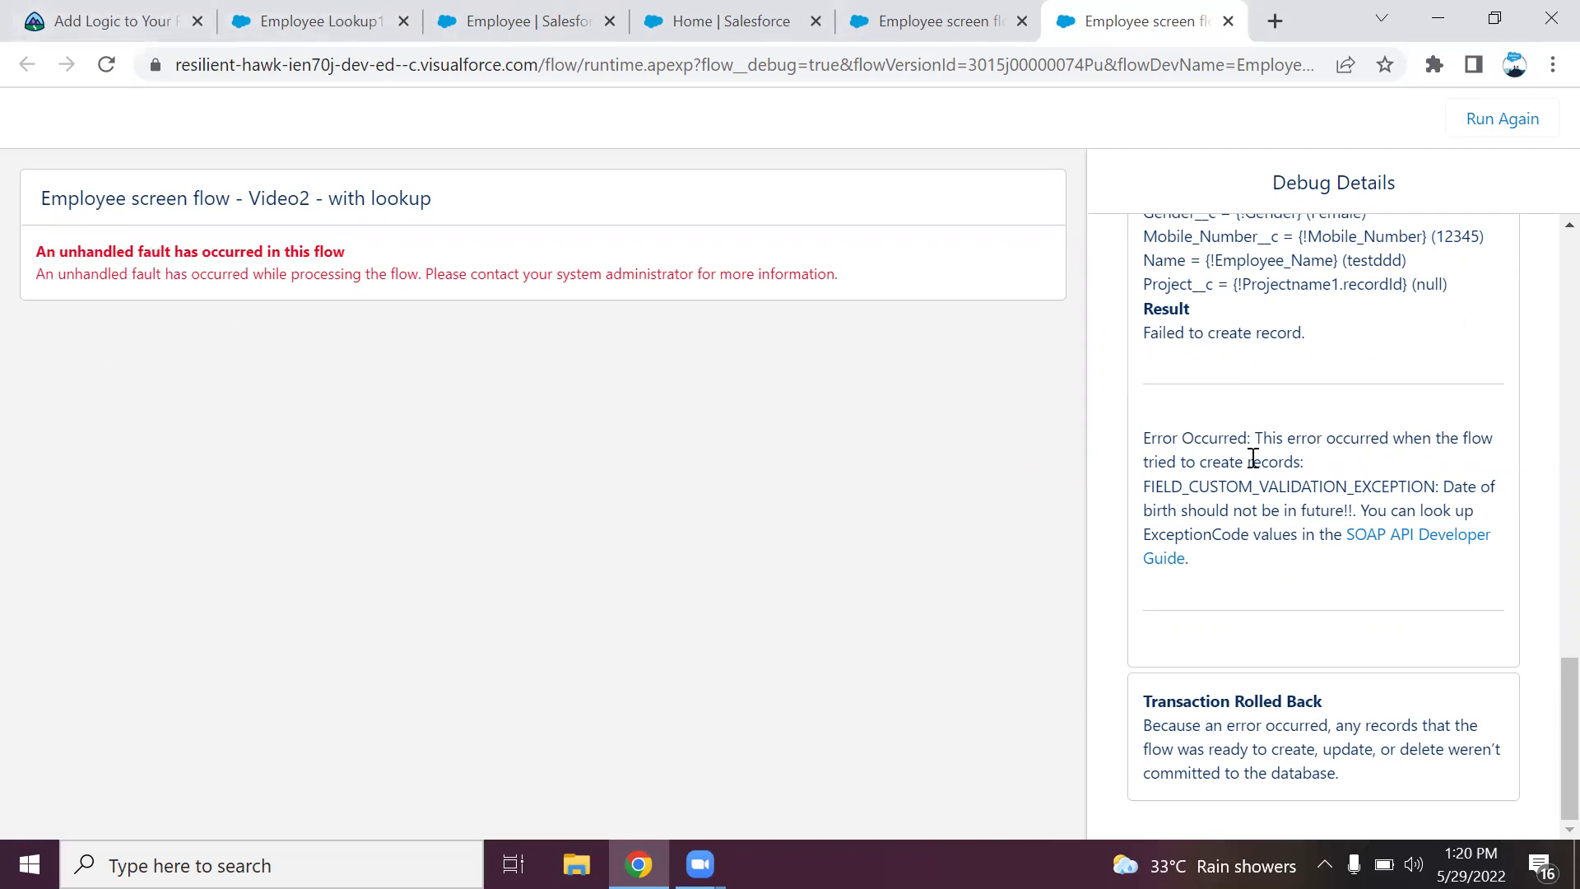
pyautogui.moveTo(1544, 668)
pyautogui.mouseDown()
pyautogui.moveTo(1545, 684)
pyautogui.moveTo(1544, 442)
pyautogui.moveTo(1543, 696)
pyautogui.mouseUp()
pyautogui.moveTo(1151, 487); pyautogui.dragTo(1366, 514)
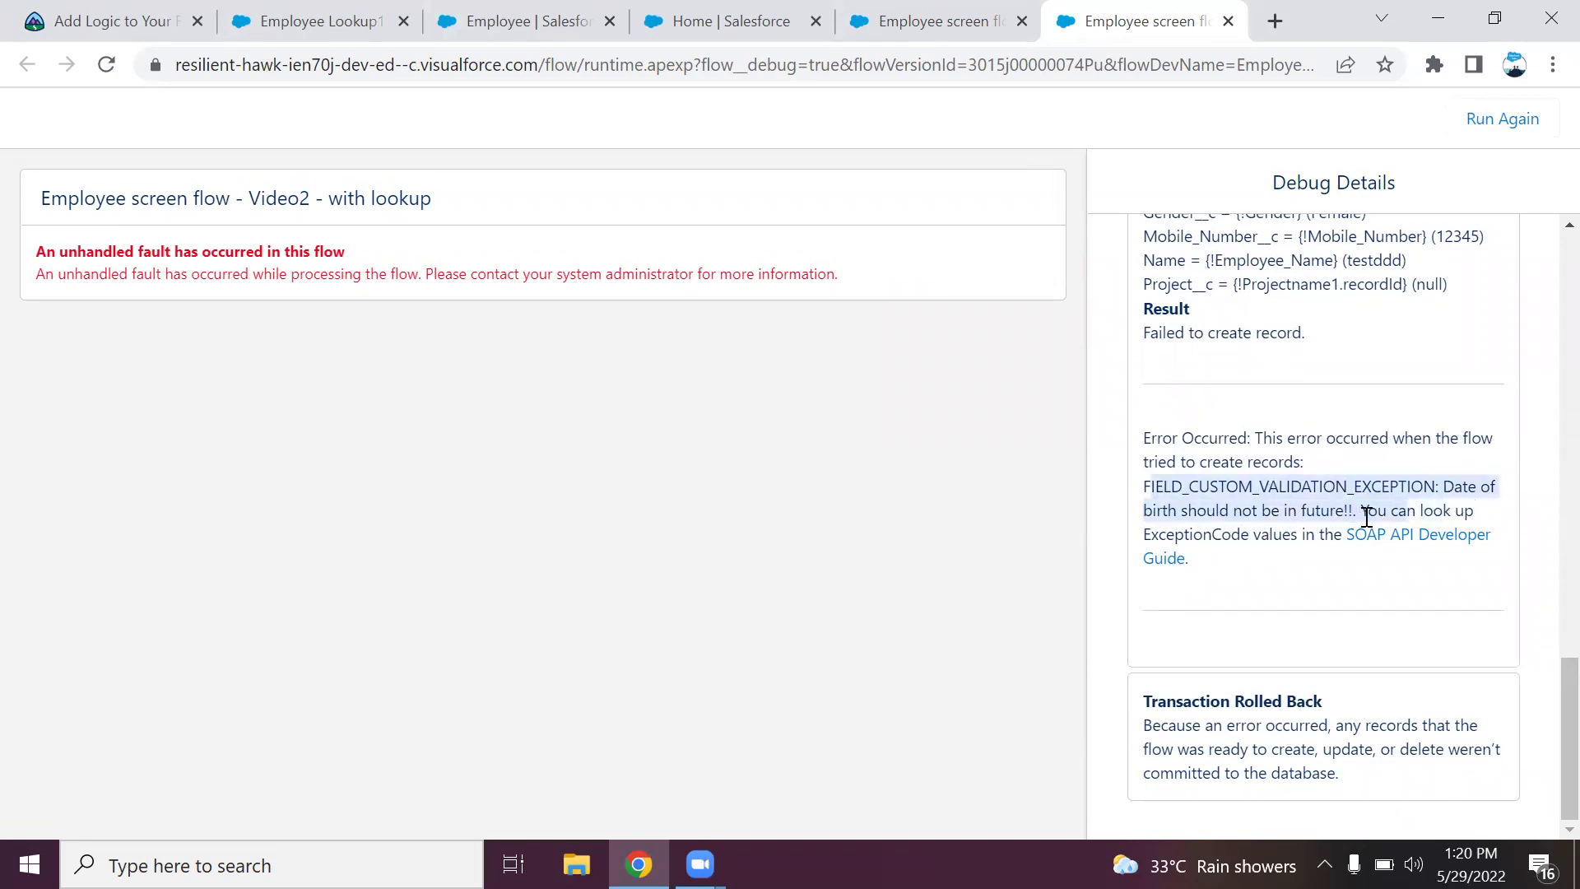
pyautogui.click(1366, 515)
pyautogui.moveTo(1146, 487); pyautogui.dragTo(1361, 510)
pyautogui.click(1334, 511)
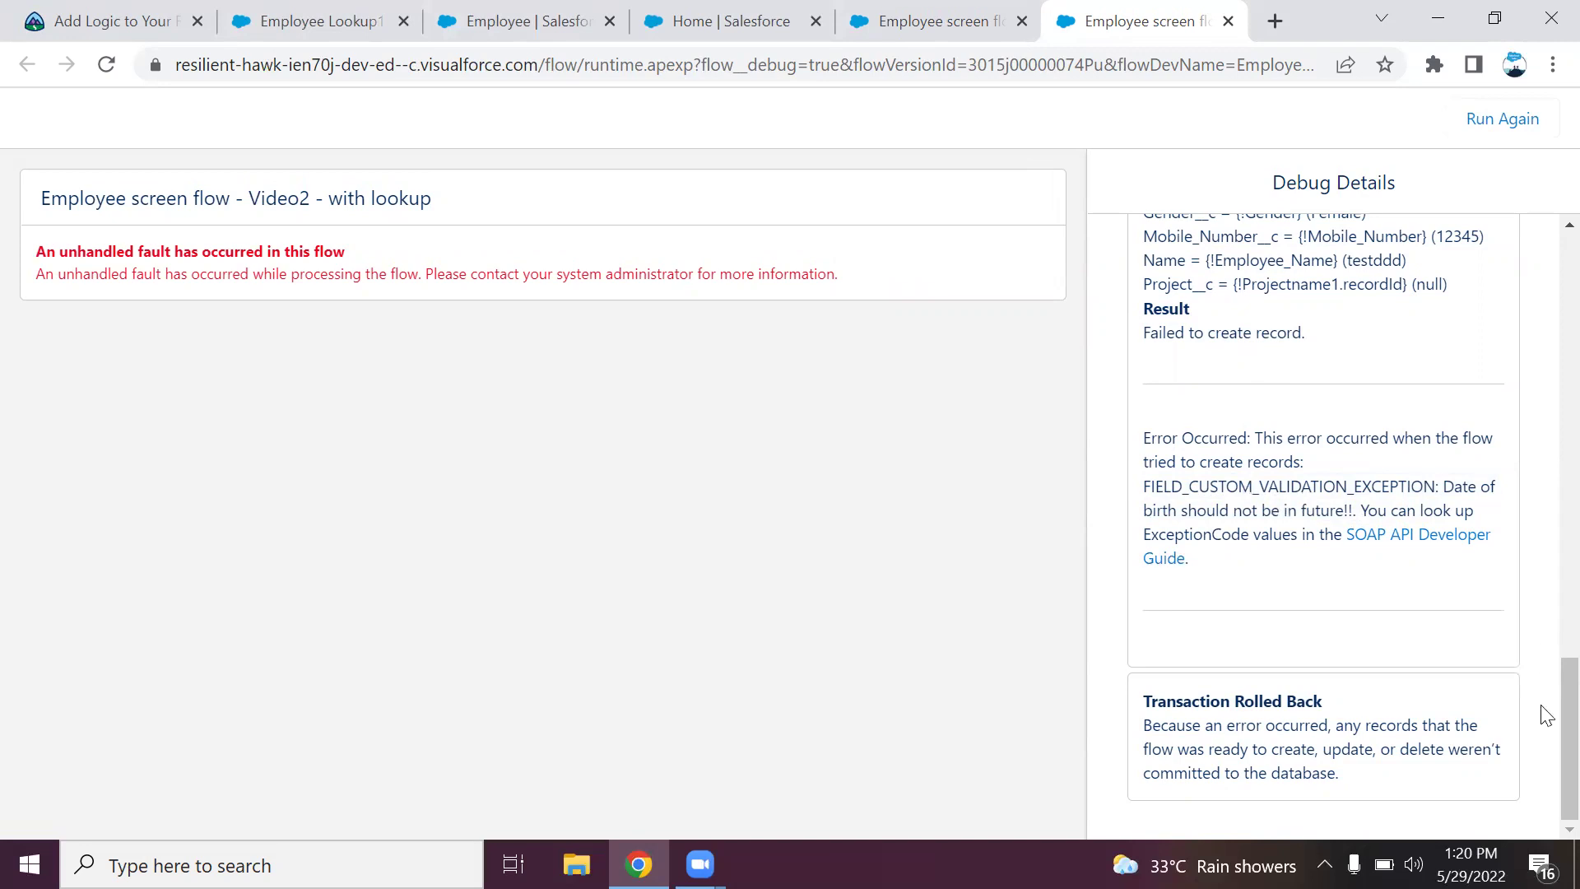
pyautogui.moveTo(1546, 777); pyautogui.dragTo(1541, 254)
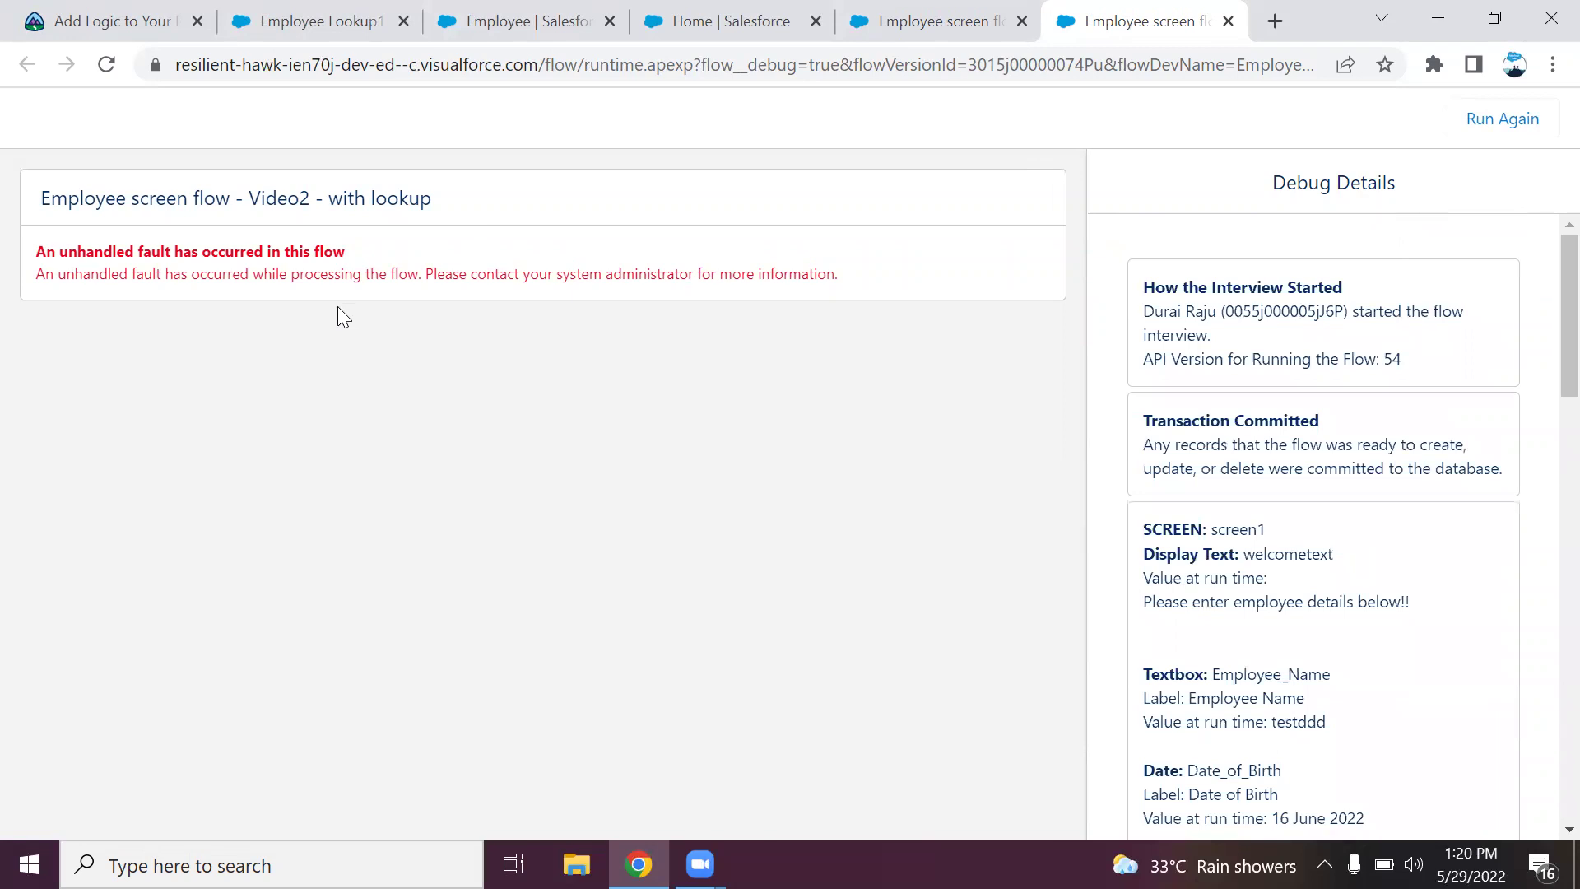
# Close the debug run and expand Validate Input for screen1's Date of Birth field.
pyautogui.click(1228, 22)
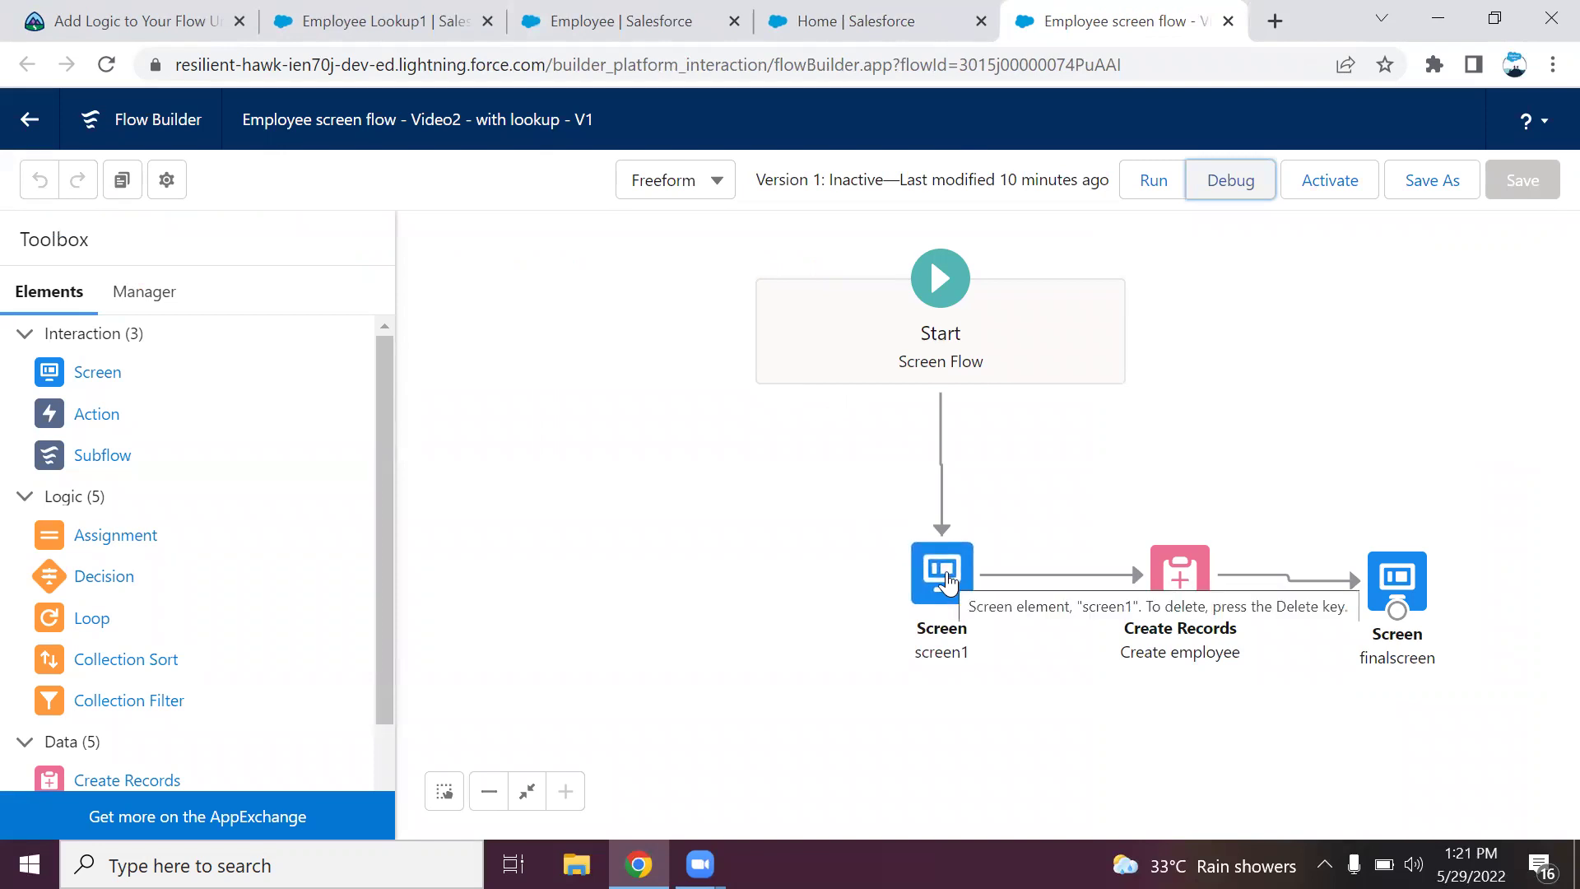
pyautogui.doubleClick(946, 576)
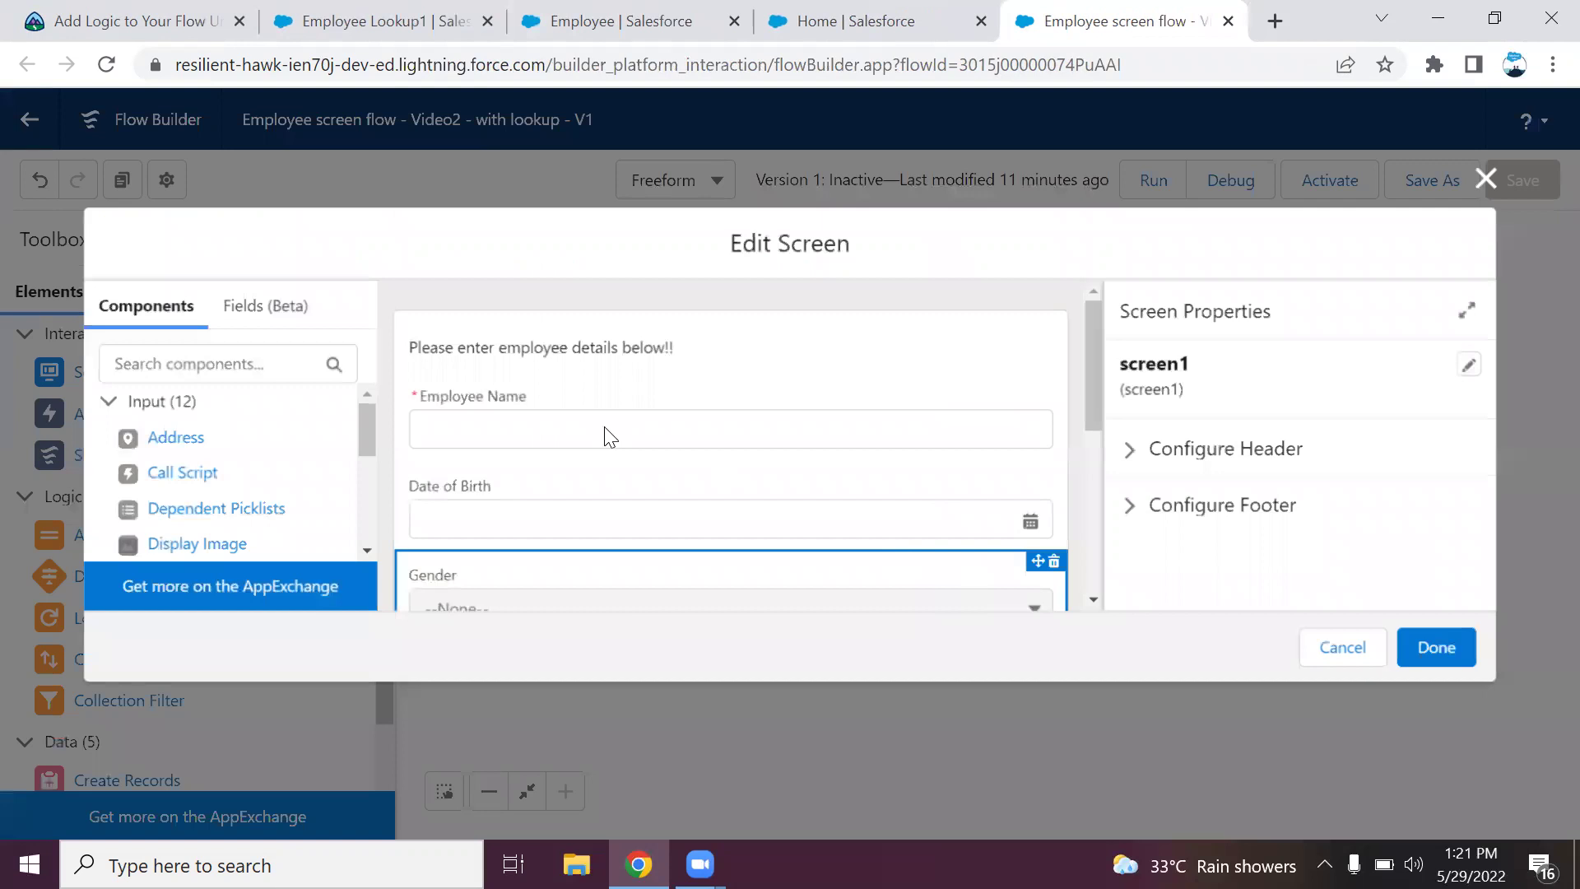
pyautogui.click(769, 511)
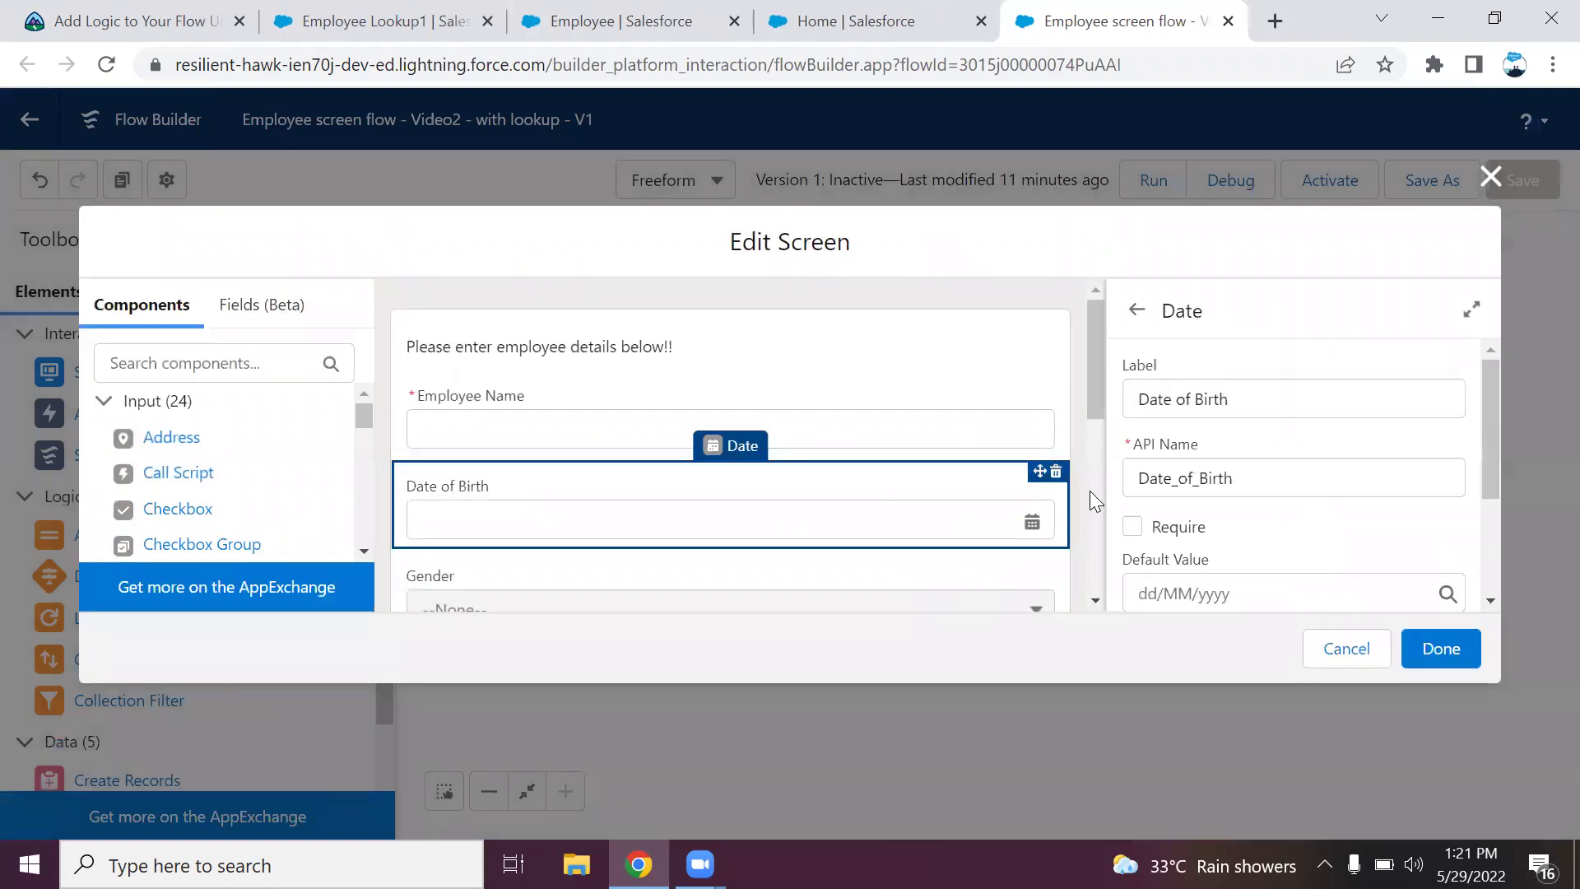
pyautogui.moveTo(1489, 418); pyautogui.dragTo(1491, 543)
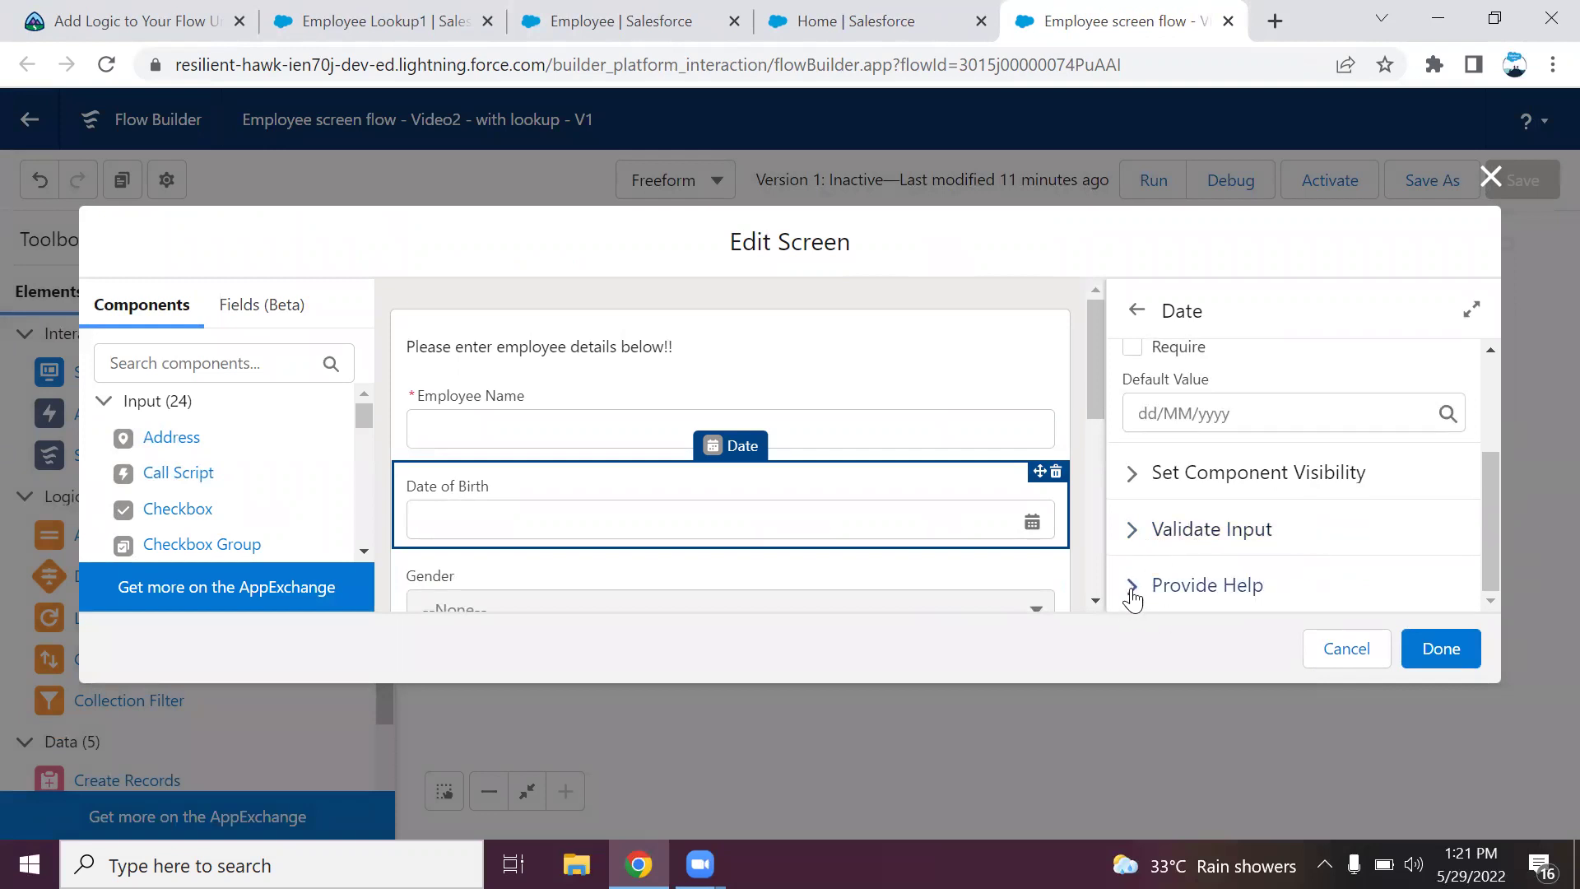
pyautogui.click(1136, 529)
pyautogui.moveTo(1491, 440); pyautogui.dragTo(1494, 510)
# Enter the error message 'Date of birth should not be in future!!'.
pyautogui.click(1272, 390)
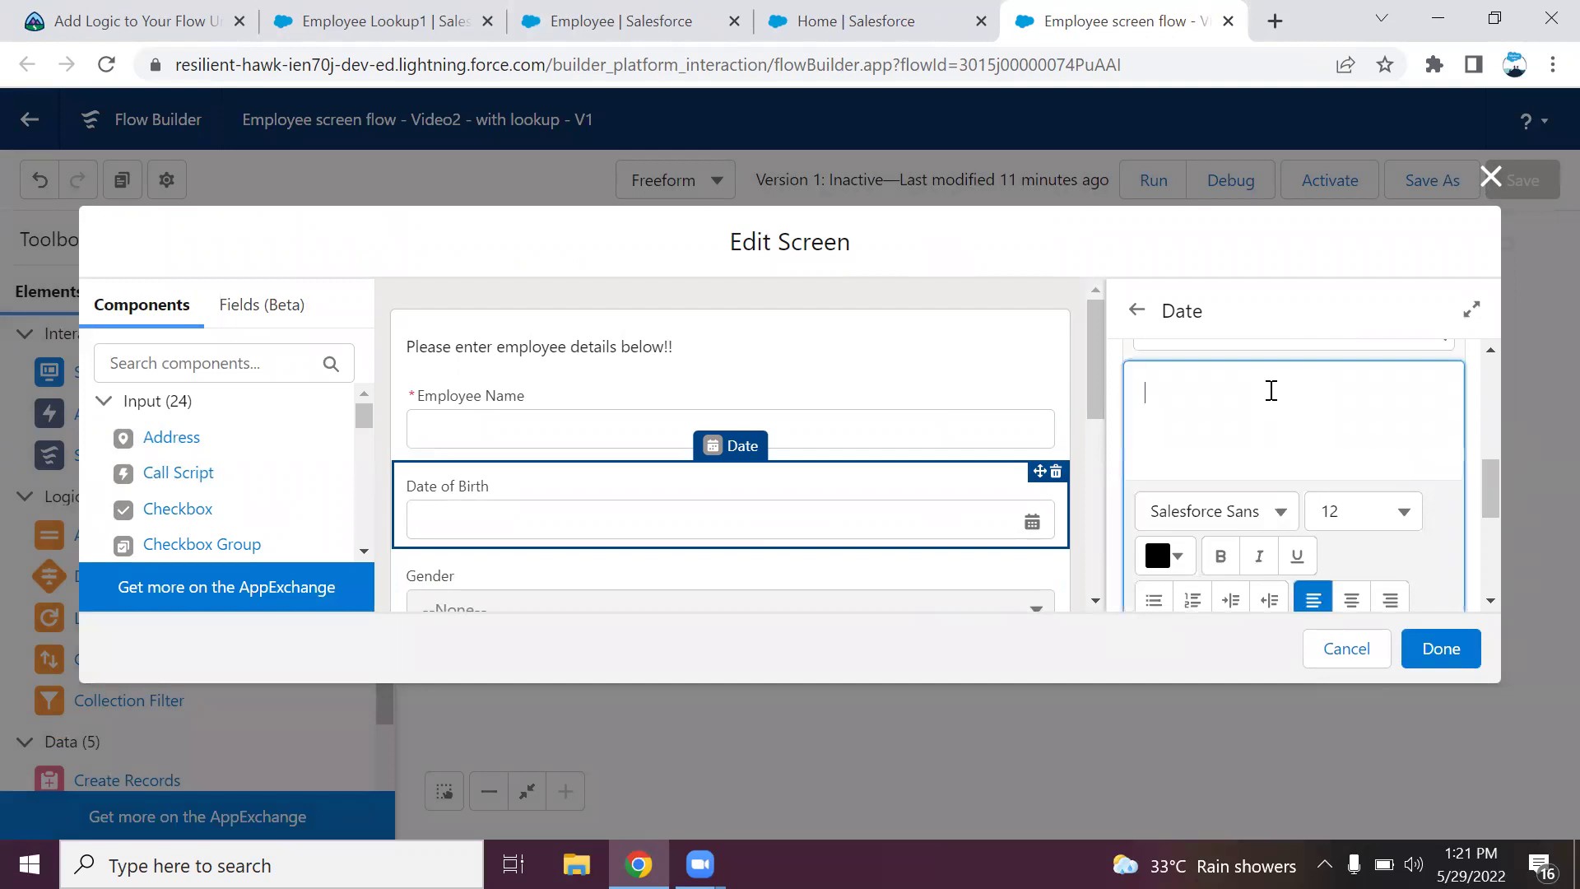
pyautogui.write('Date of bit')
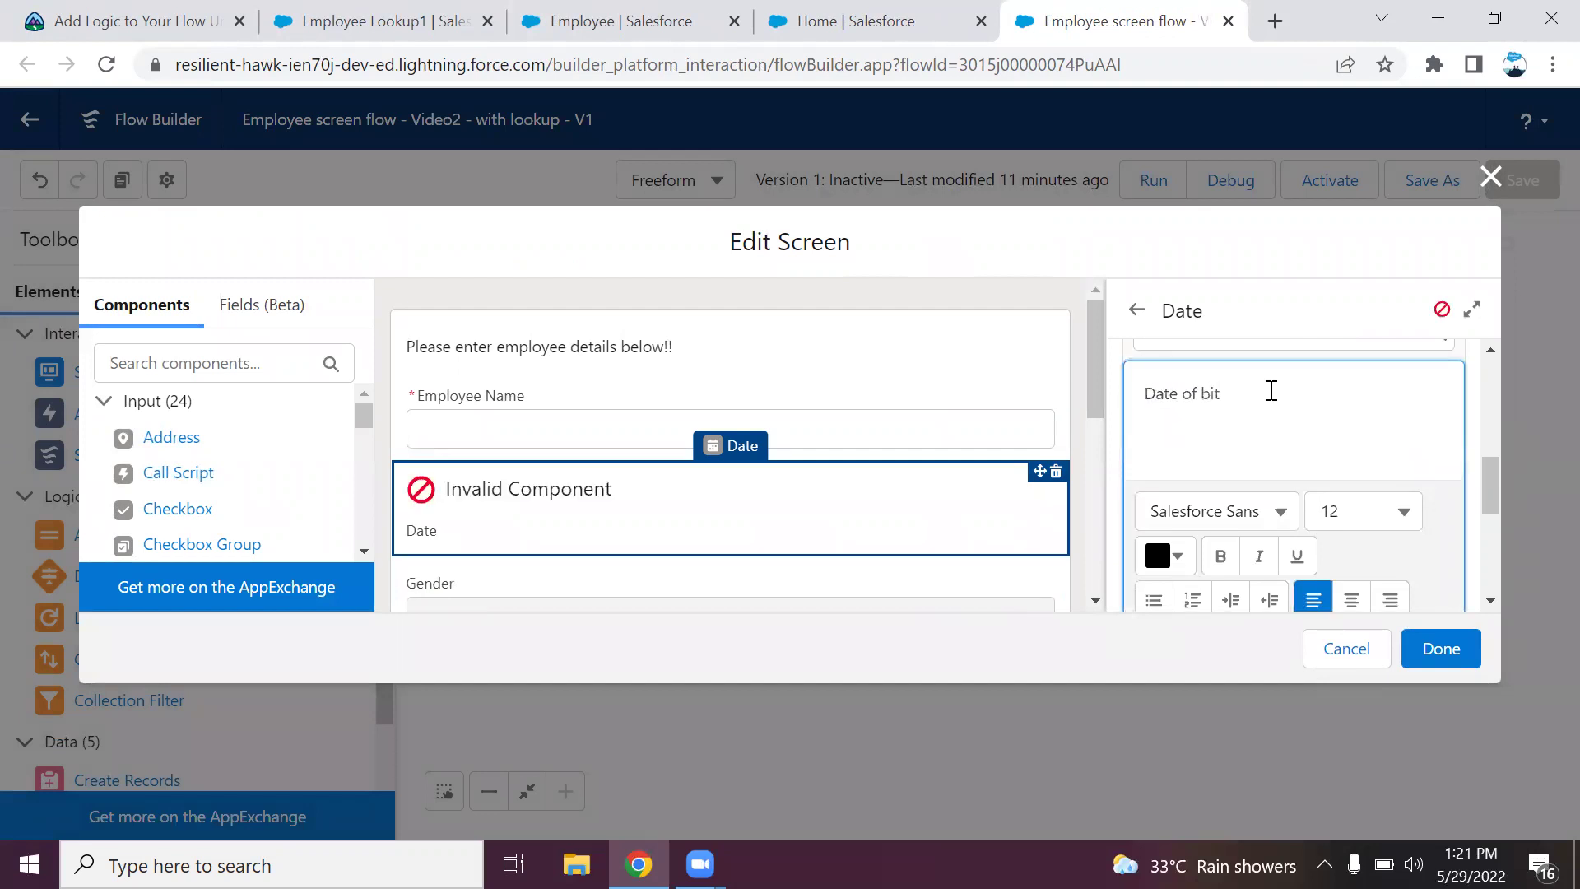
pyautogui.press('BackSpace')
pyautogui.write('rth should not be in fur')
pyautogui.press('BackSpace')
pyautogui.write('ture')
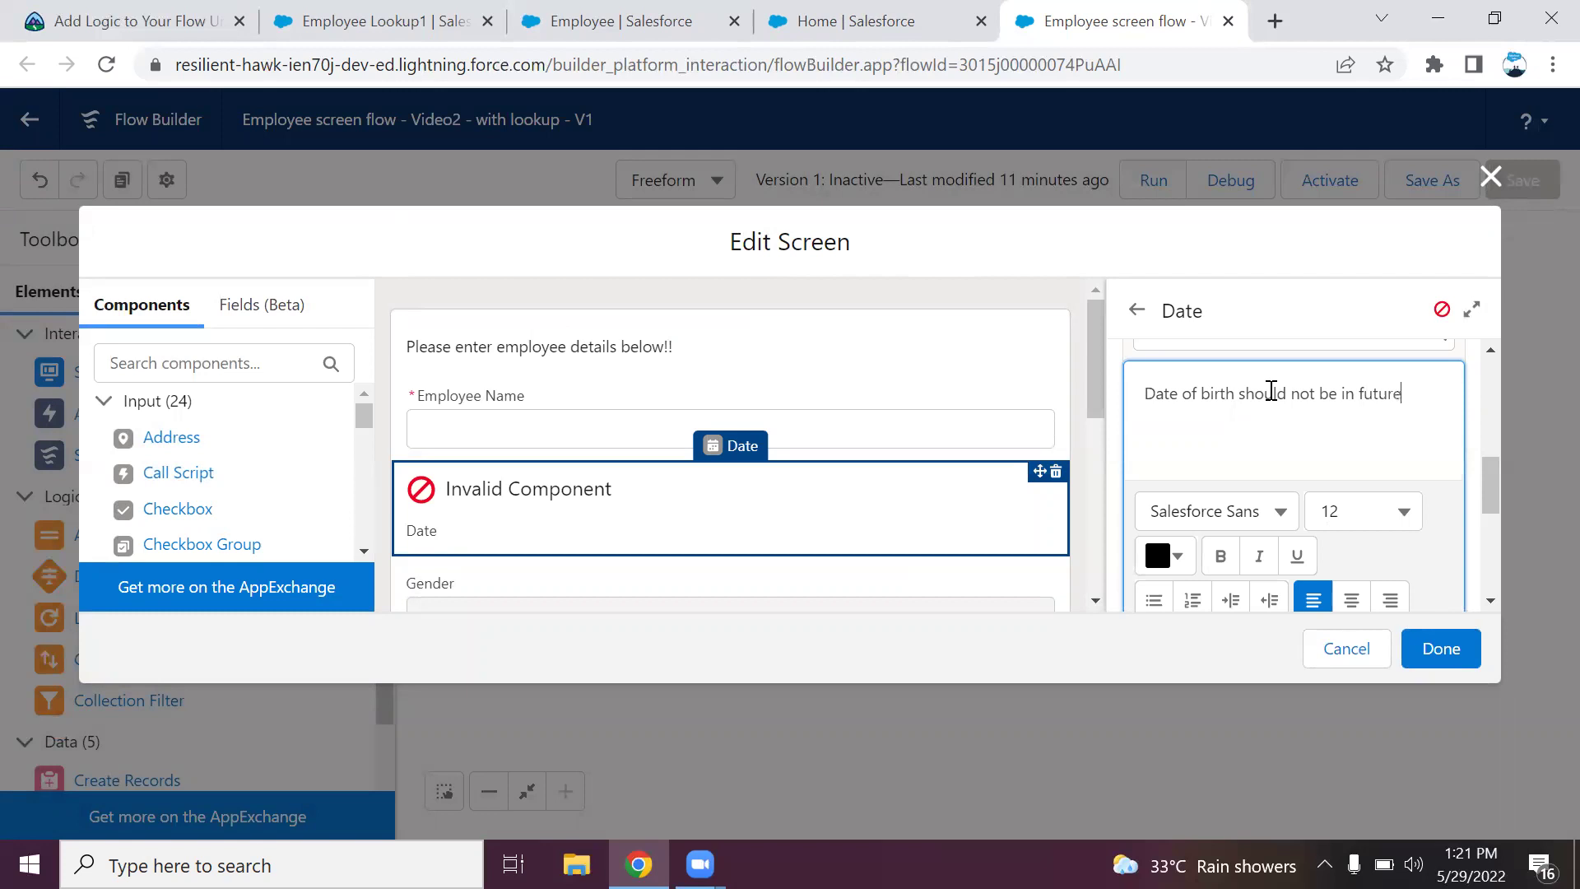
pyautogui.write('!!')
# Draft a trial formula 'DOB < Today' for Date of Birth, then clear it.
pyautogui.moveTo(1495, 494); pyautogui.dragTo(1490, 558)
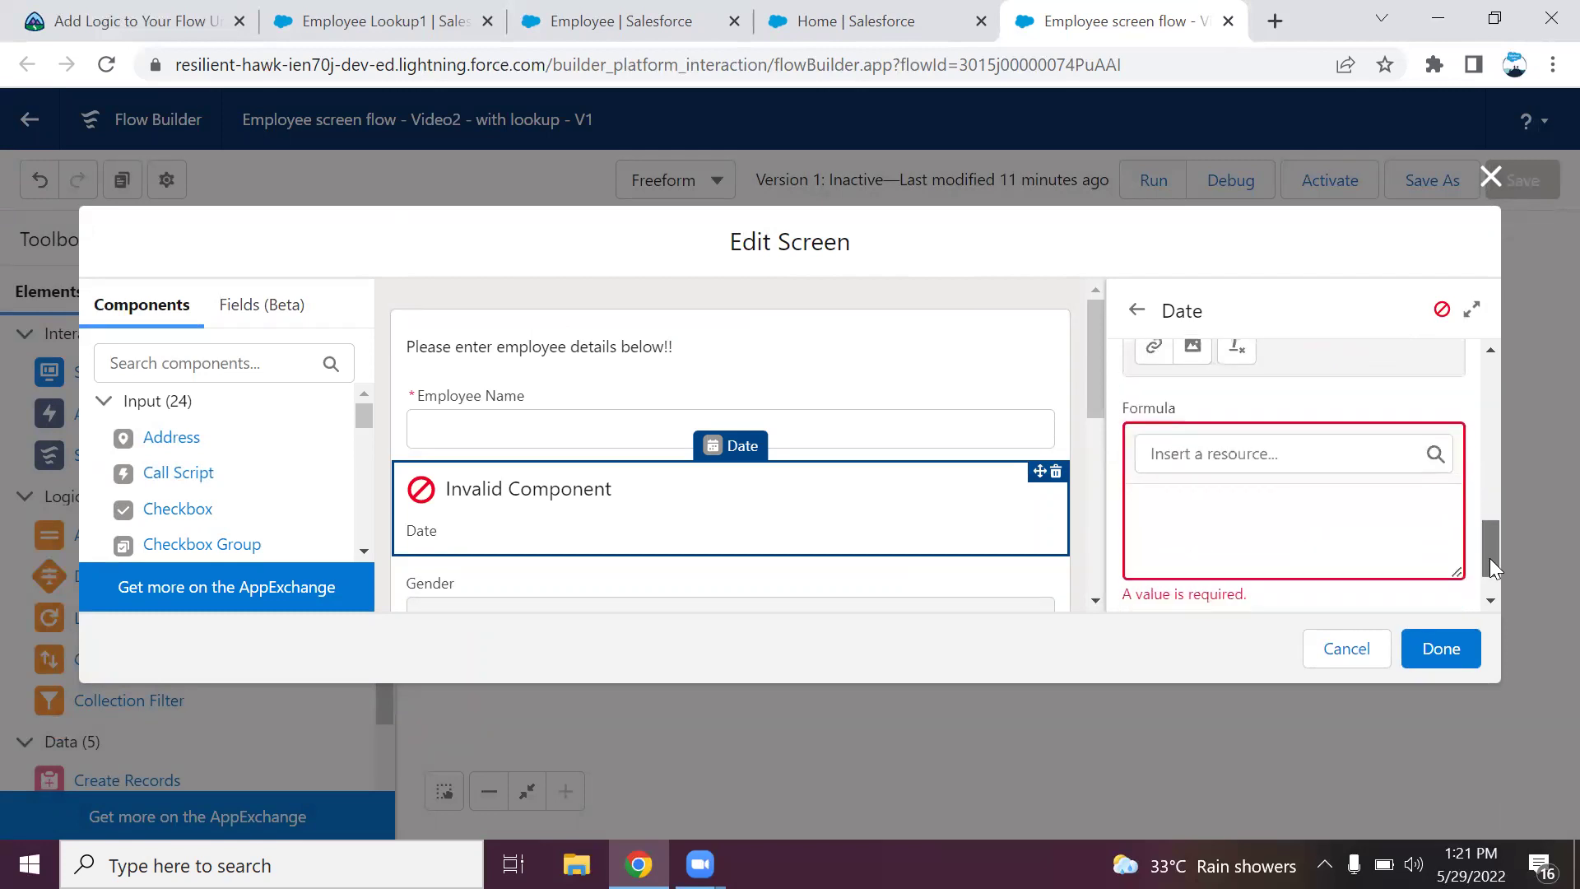
pyautogui.click(1269, 529)
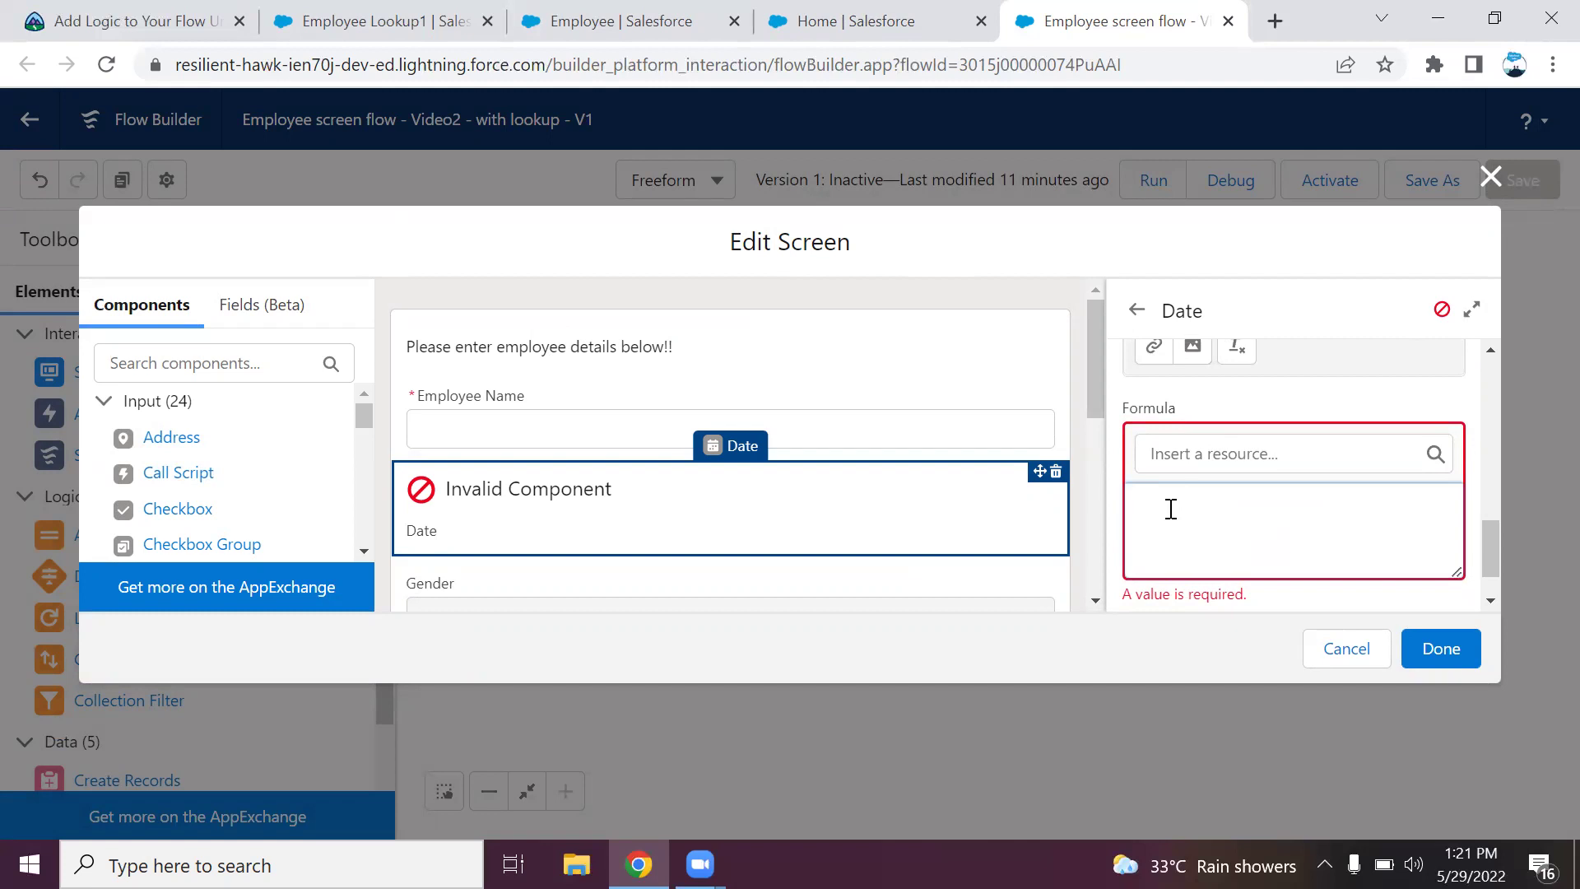
pyautogui.write('date')
pyautogui.press('BackSpace')
pyautogui.press('BackSpace')
pyautogui.press('BackSpace')
pyautogui.press('BackSpace')
pyautogui.write('DOB > Today')
pyautogui.click(1188, 515)
pyautogui.press('BackSpace')
pyautogui.write('<')
pyautogui.click(1190, 514)
pyautogui.moveTo(1245, 517); pyautogui.dragTo(1140, 519)
pyautogui.press('BackSpace')
# Build the formula {!Date_of_Birth} < Today using the Date_of_Birth resource.
pyautogui.click(1234, 454)
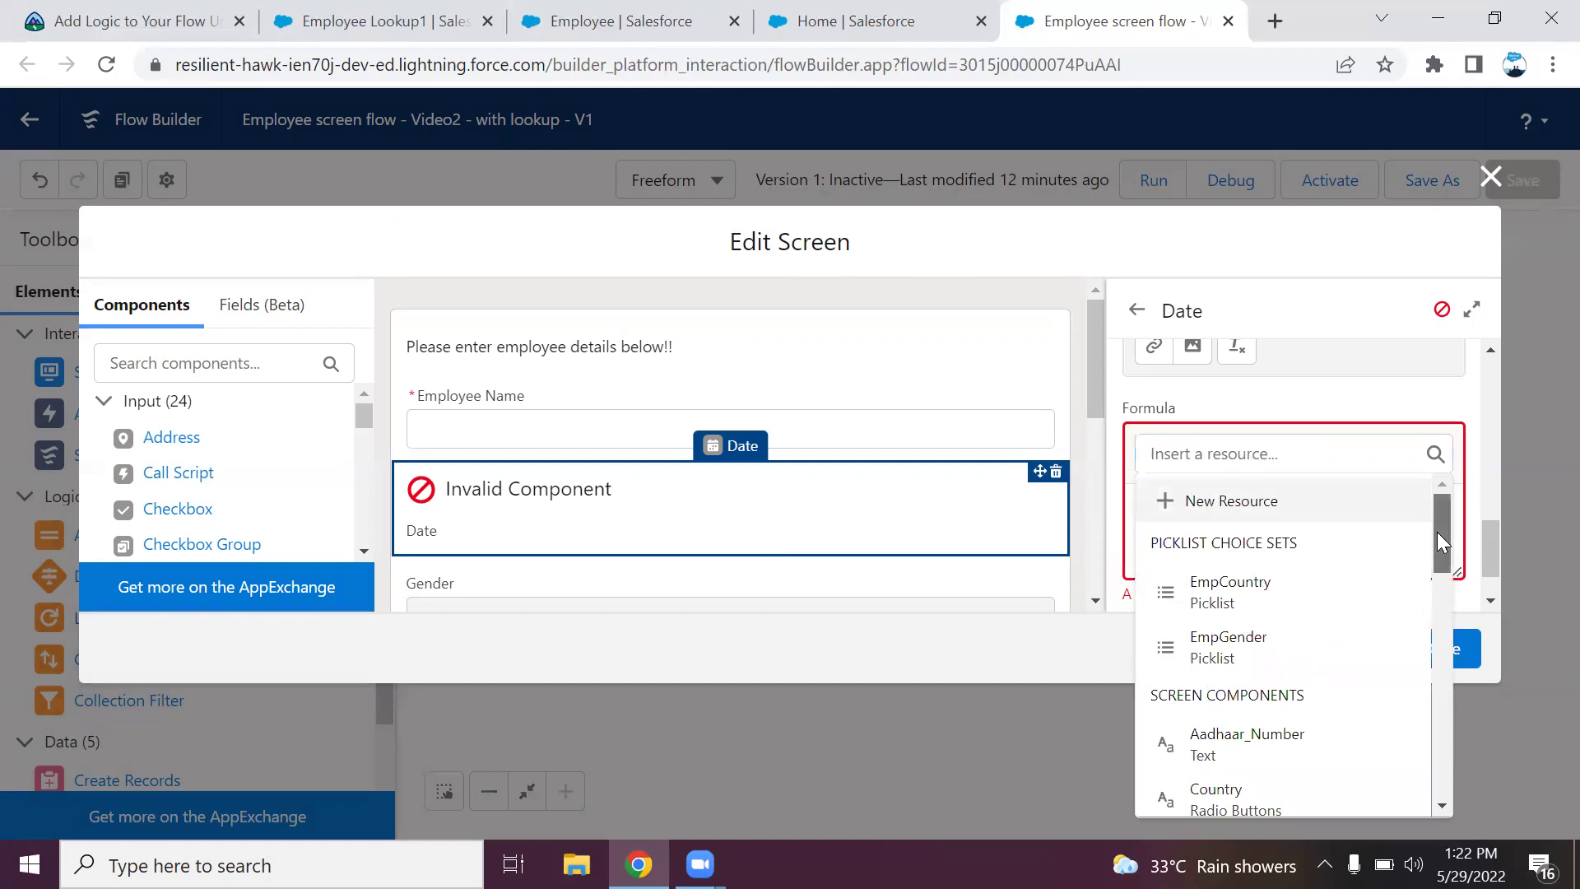
pyautogui.moveTo(1437, 532); pyautogui.dragTo(1435, 591)
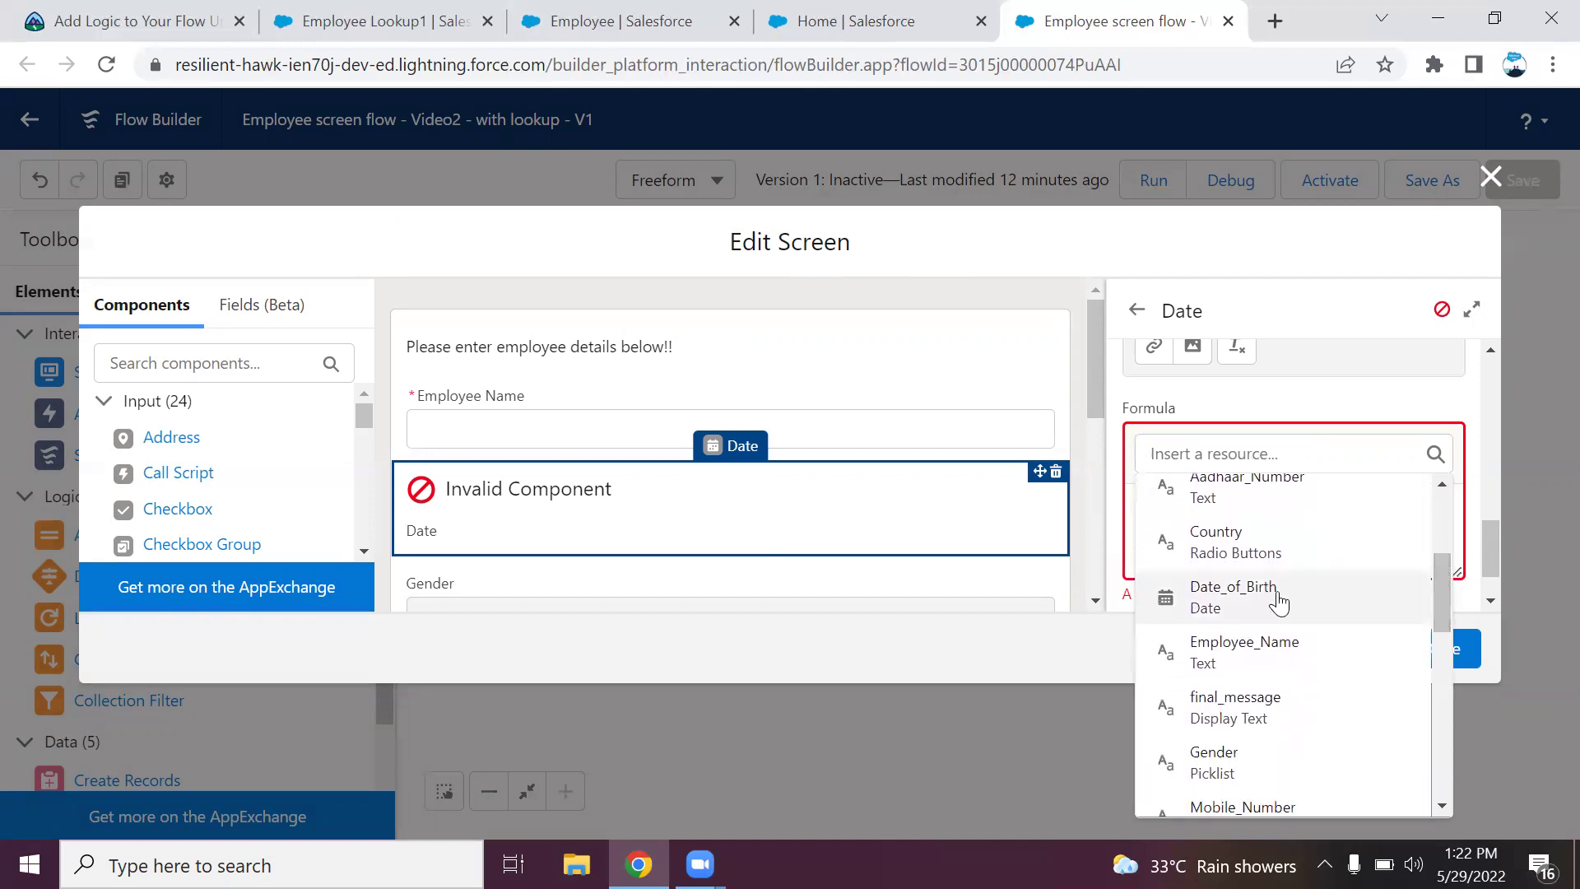
pyautogui.click(1218, 589)
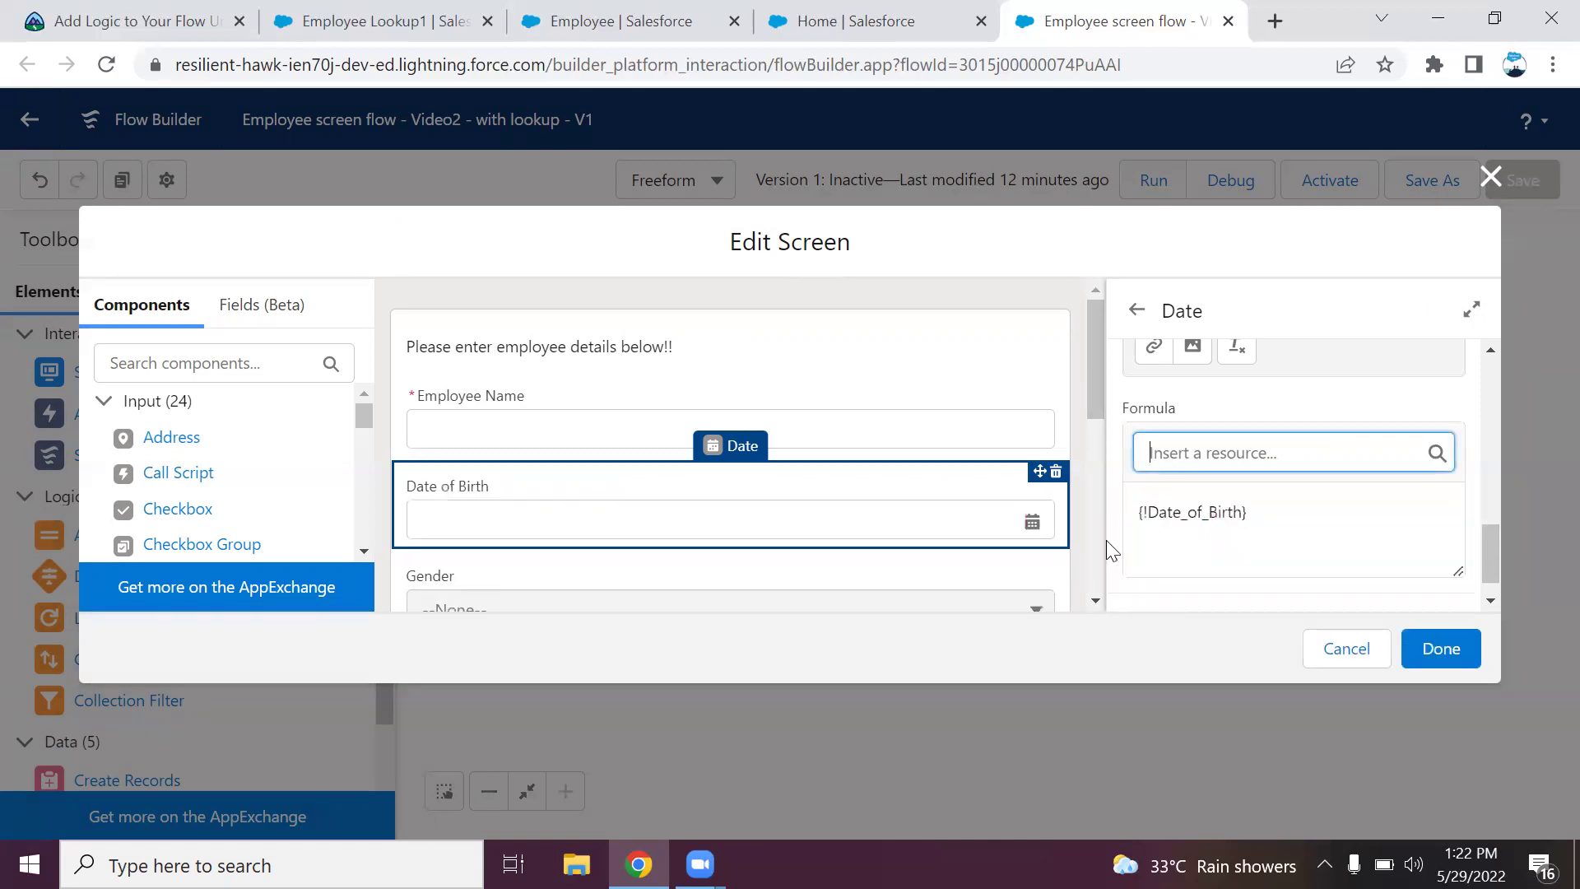
pyautogui.click(1290, 515)
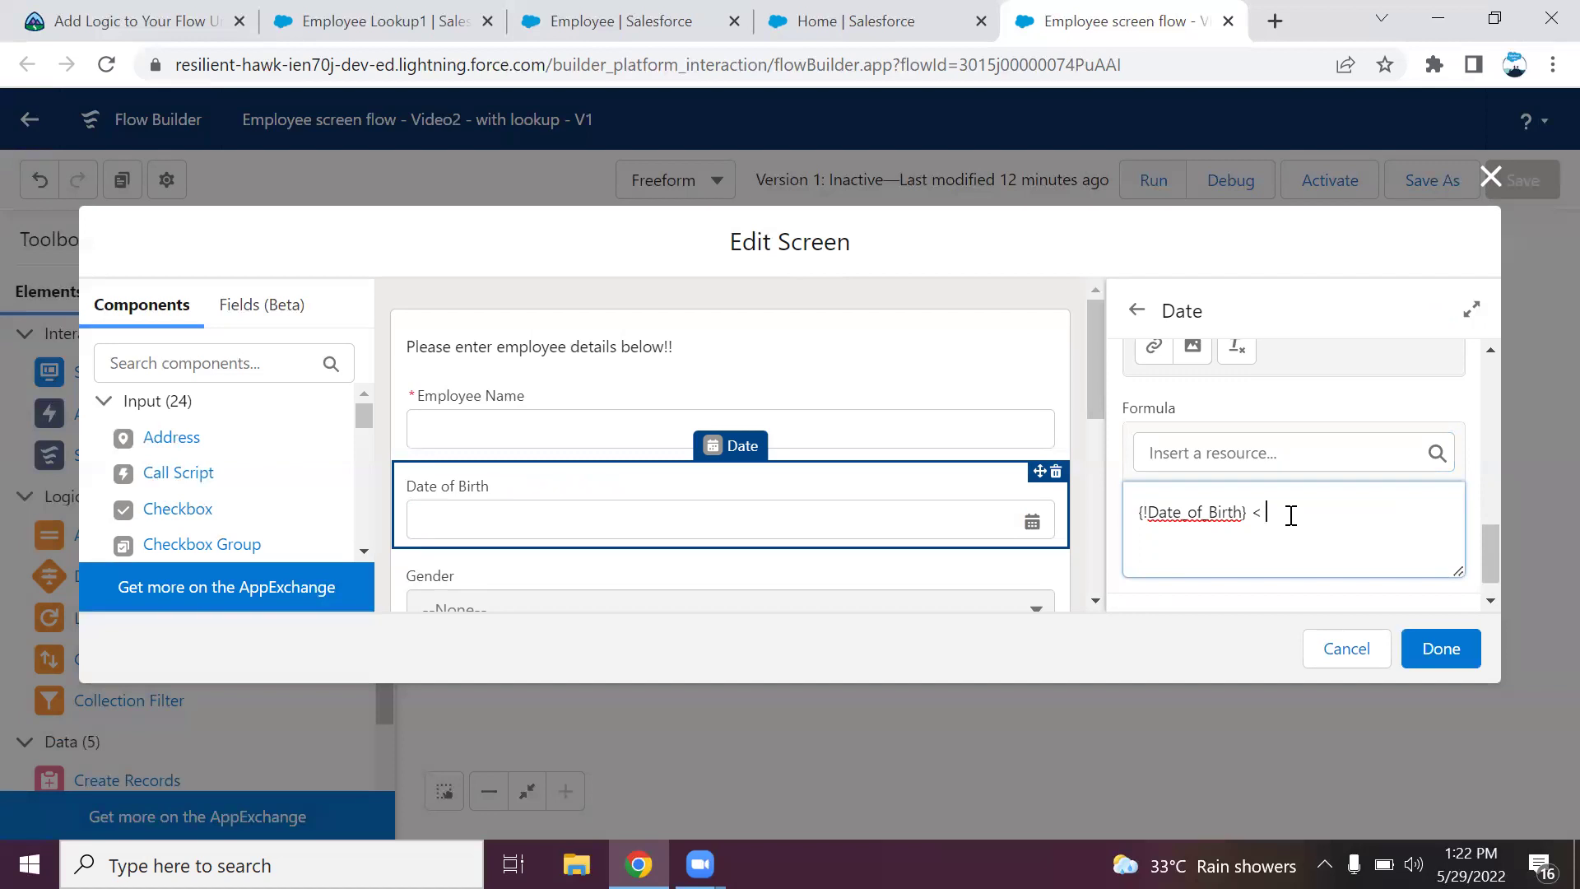
pyautogui.write('< Today(')
pyautogui.moveTo(1490, 548); pyautogui.dragTo(1493, 461)
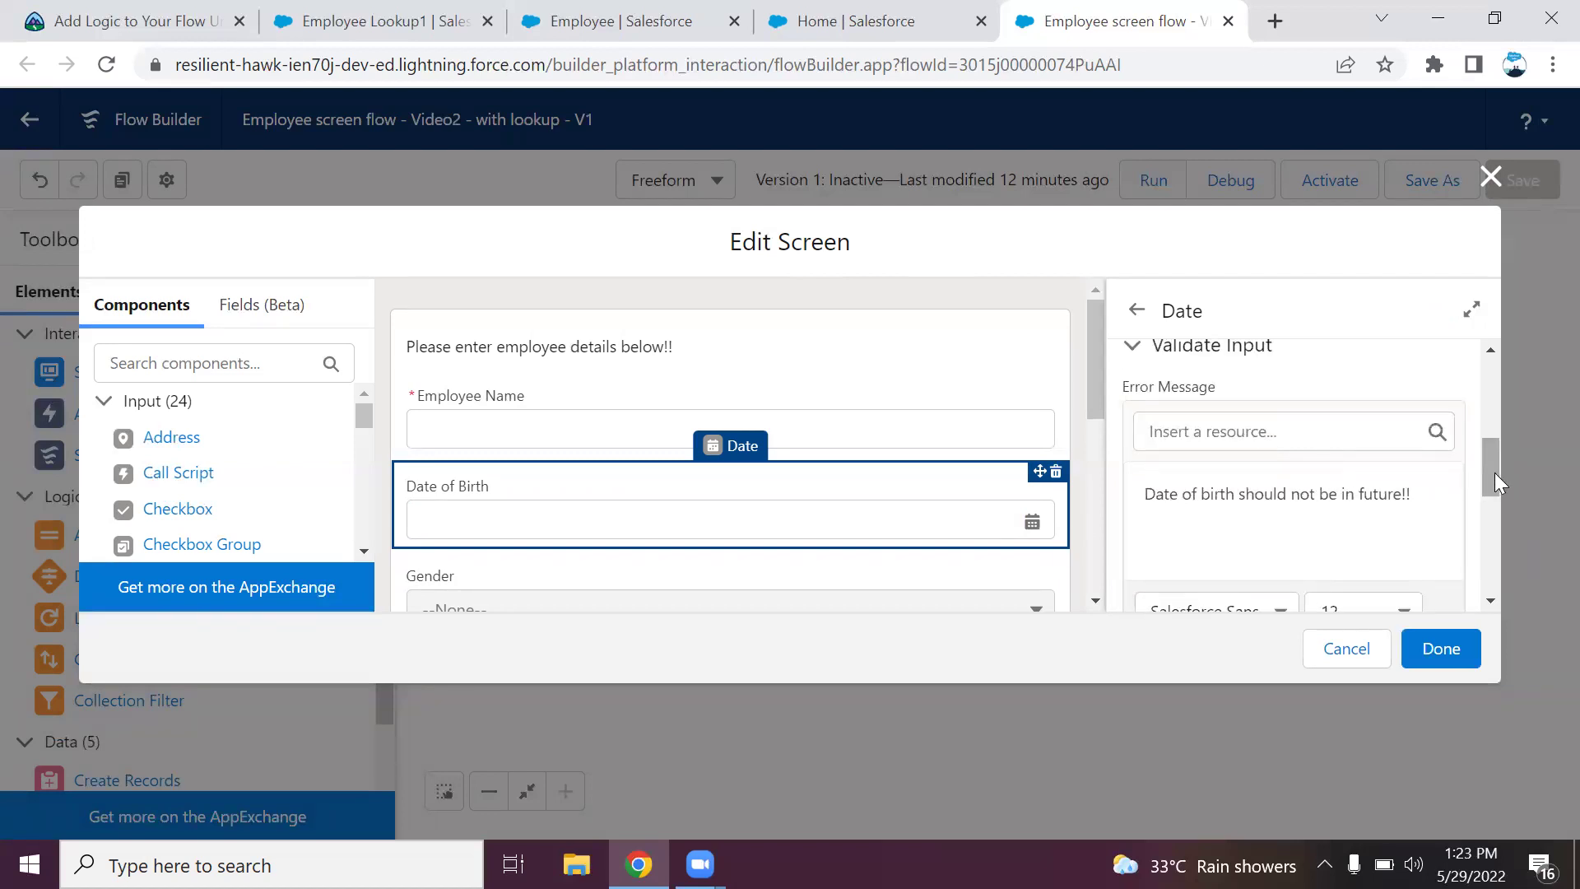
# Give the Mobile Number field the error message 'Please enter a valid mobile Number!!'.
pyautogui.scroll(-2, 1497, 474)
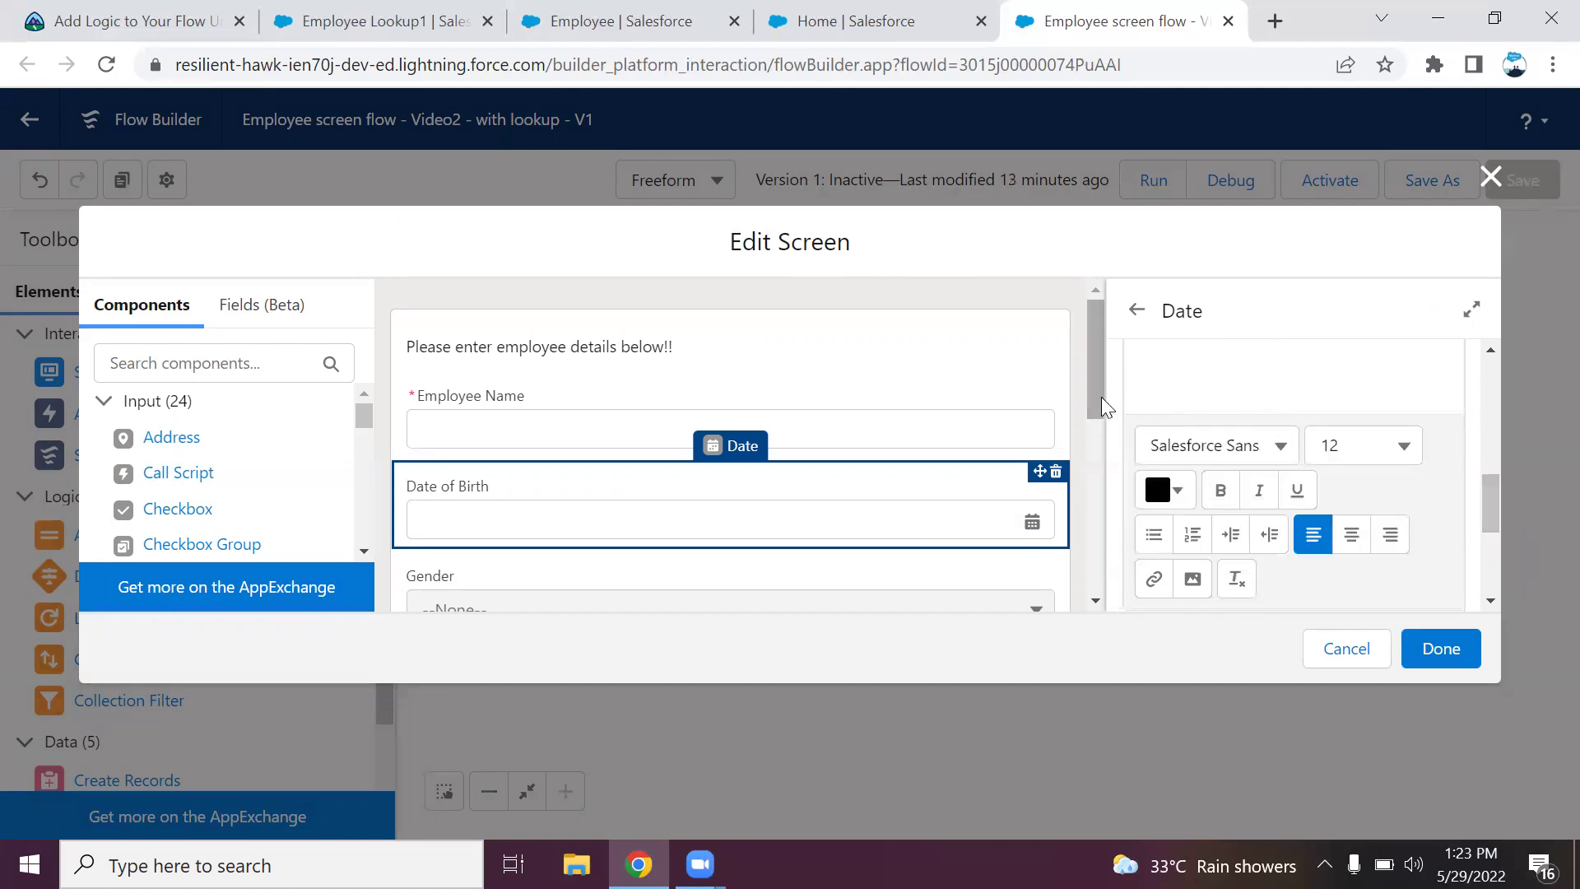
pyautogui.moveTo(1103, 408); pyautogui.dragTo(1074, 563)
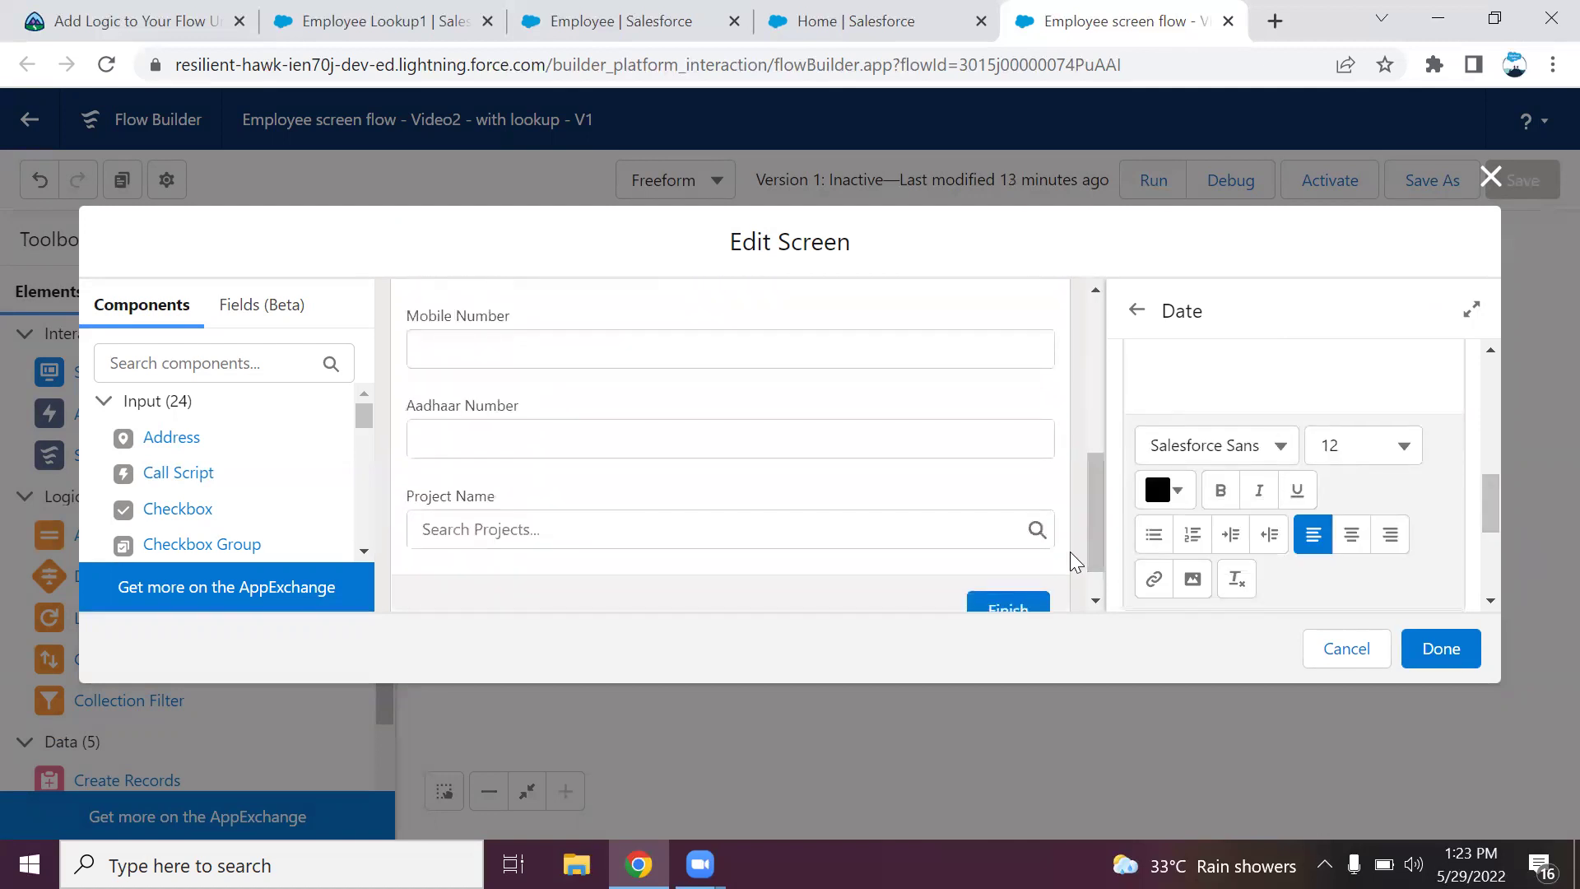
pyautogui.click(691, 349)
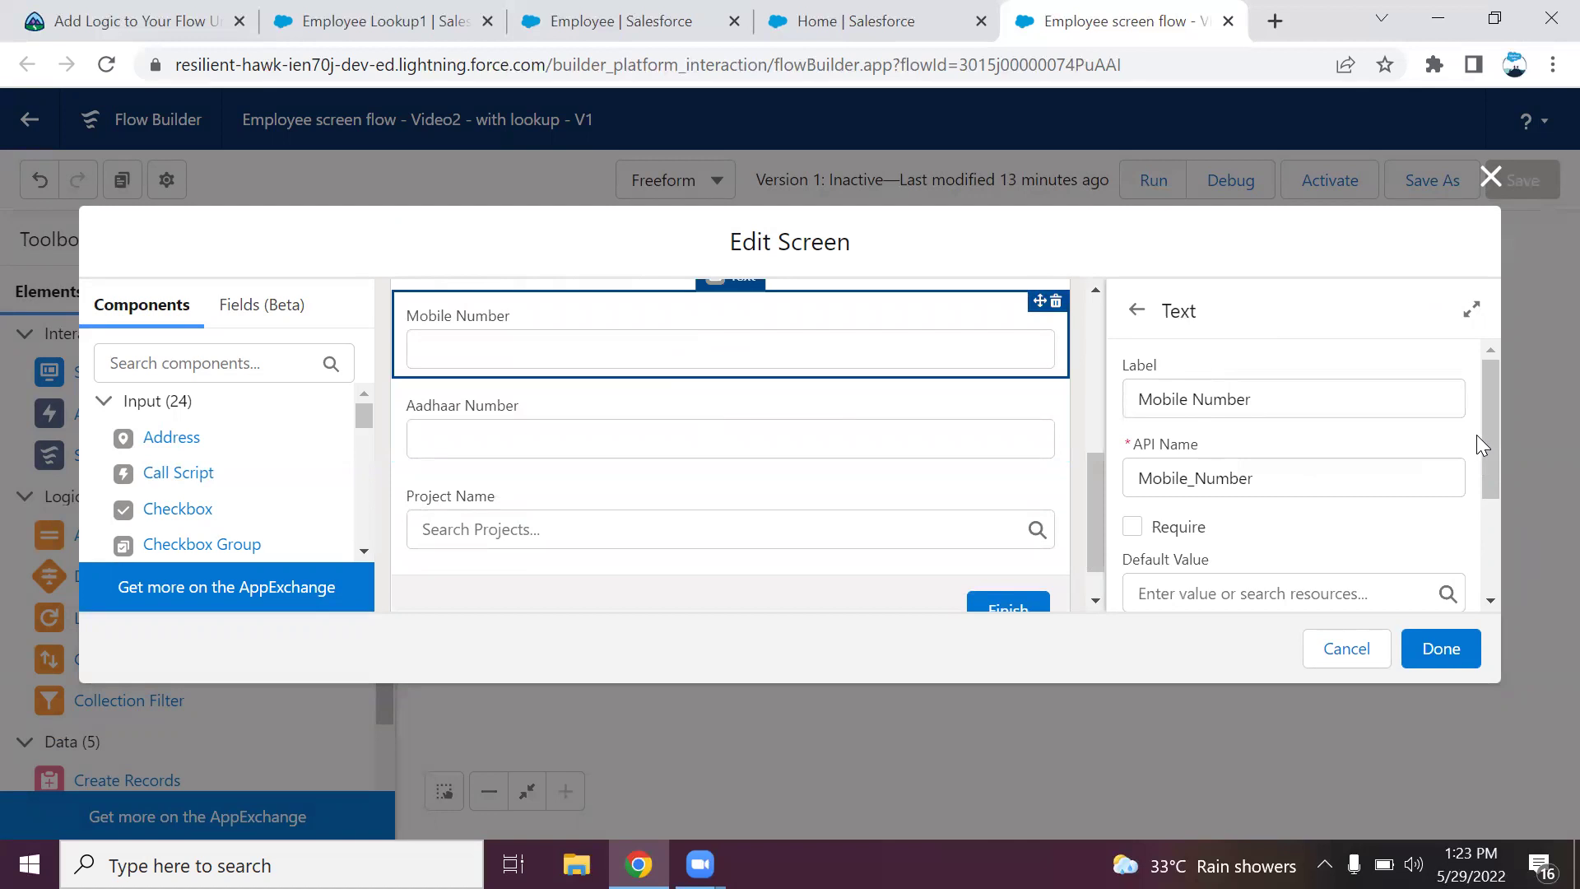
pyautogui.scroll(-3, 1481, 431)
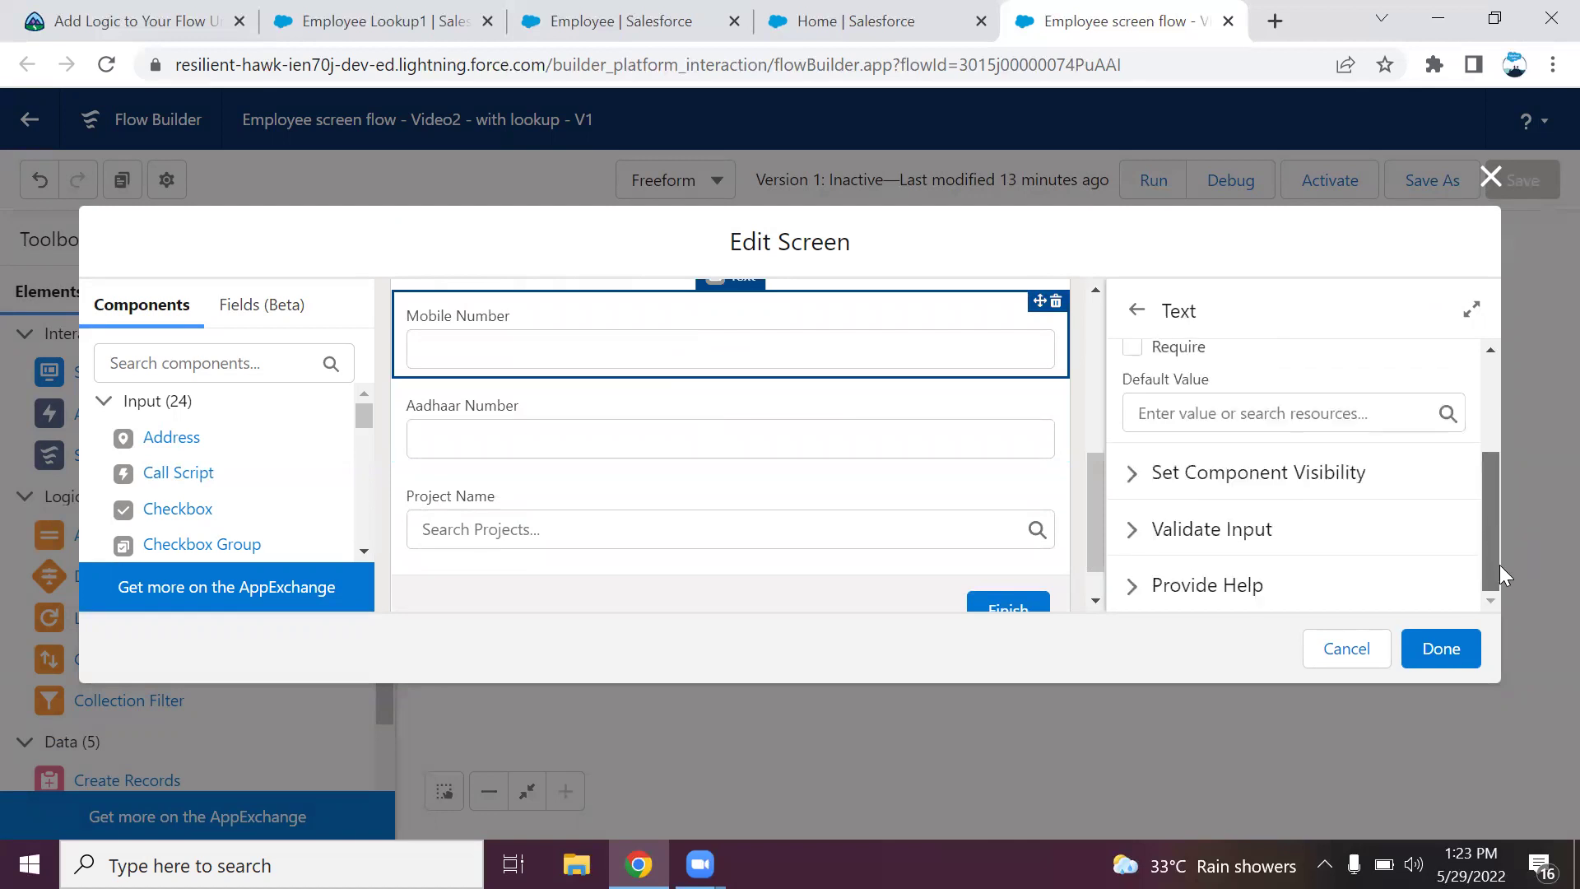
pyautogui.click(1136, 533)
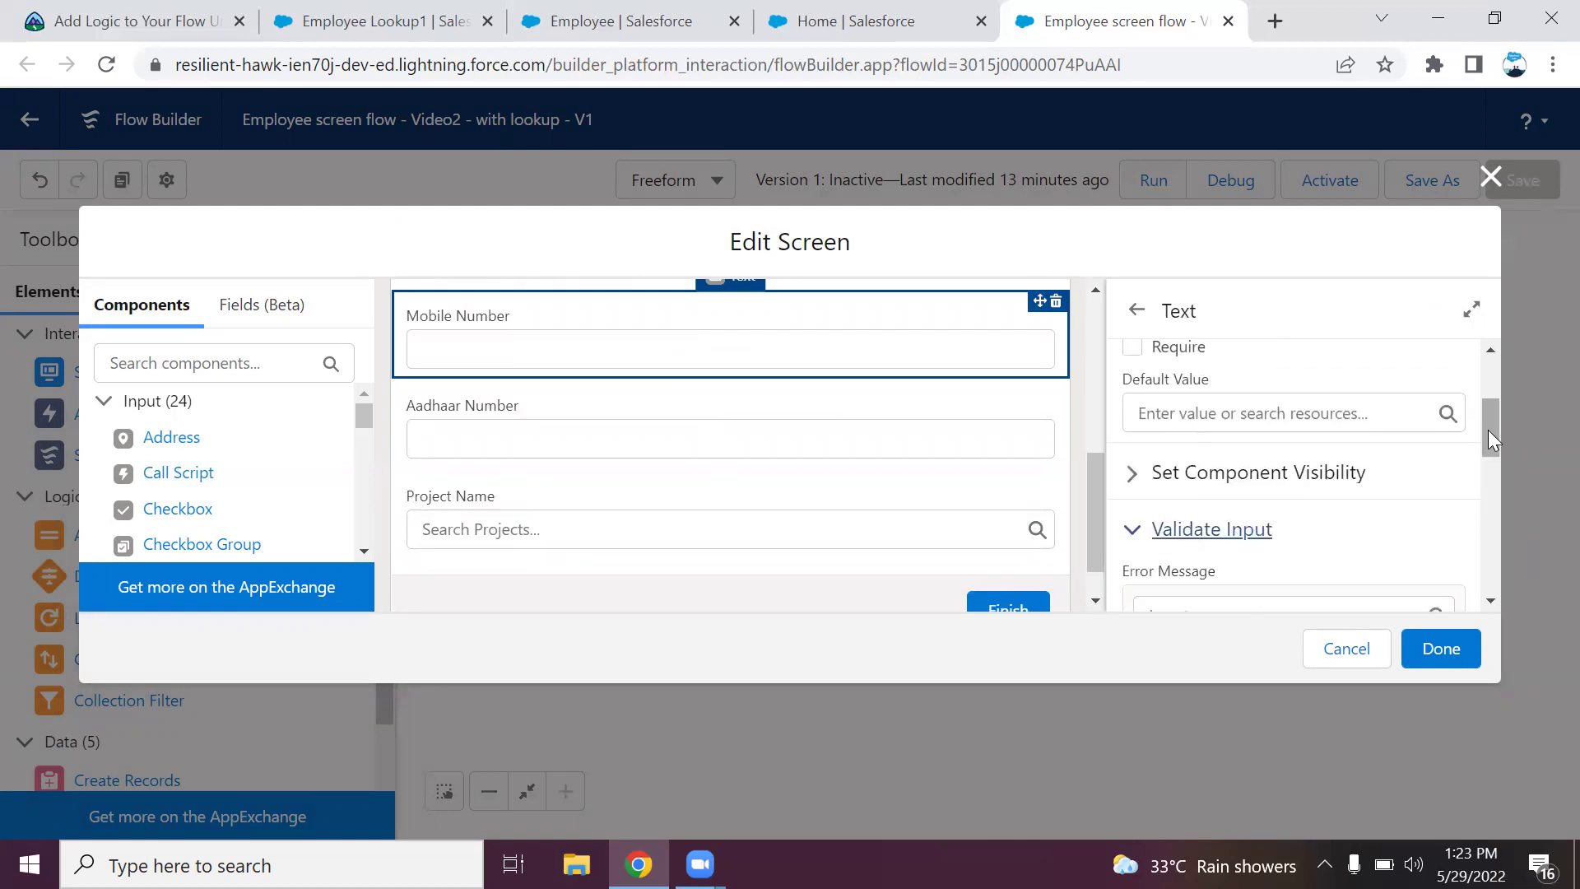
pyautogui.moveTo(1489, 430); pyautogui.dragTo(1484, 489)
pyautogui.click(1292, 418)
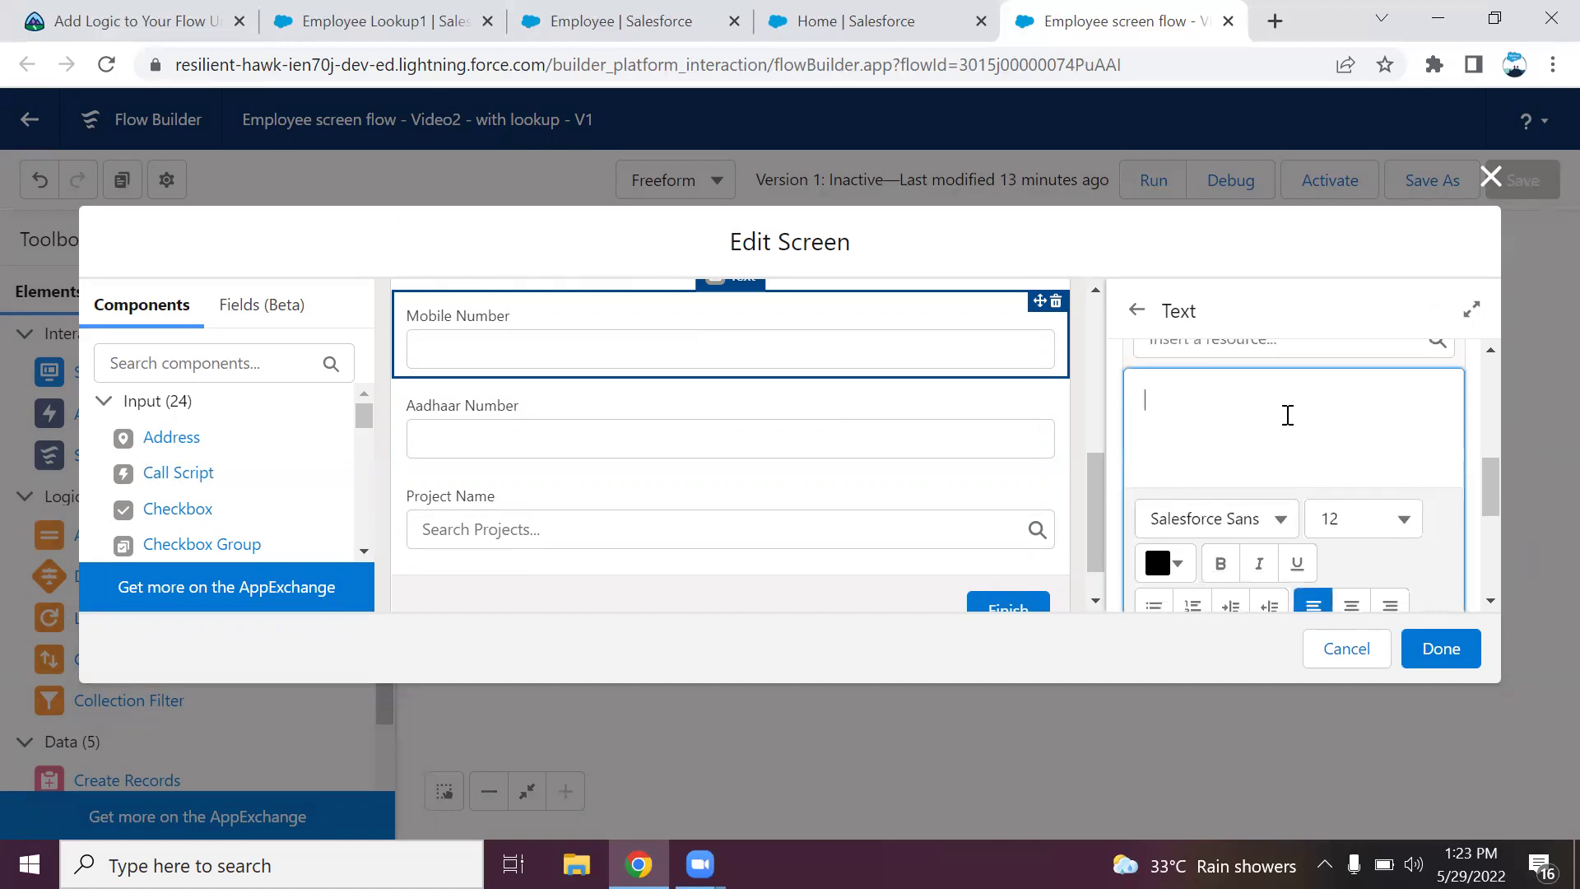
pyautogui.write('Pleas')
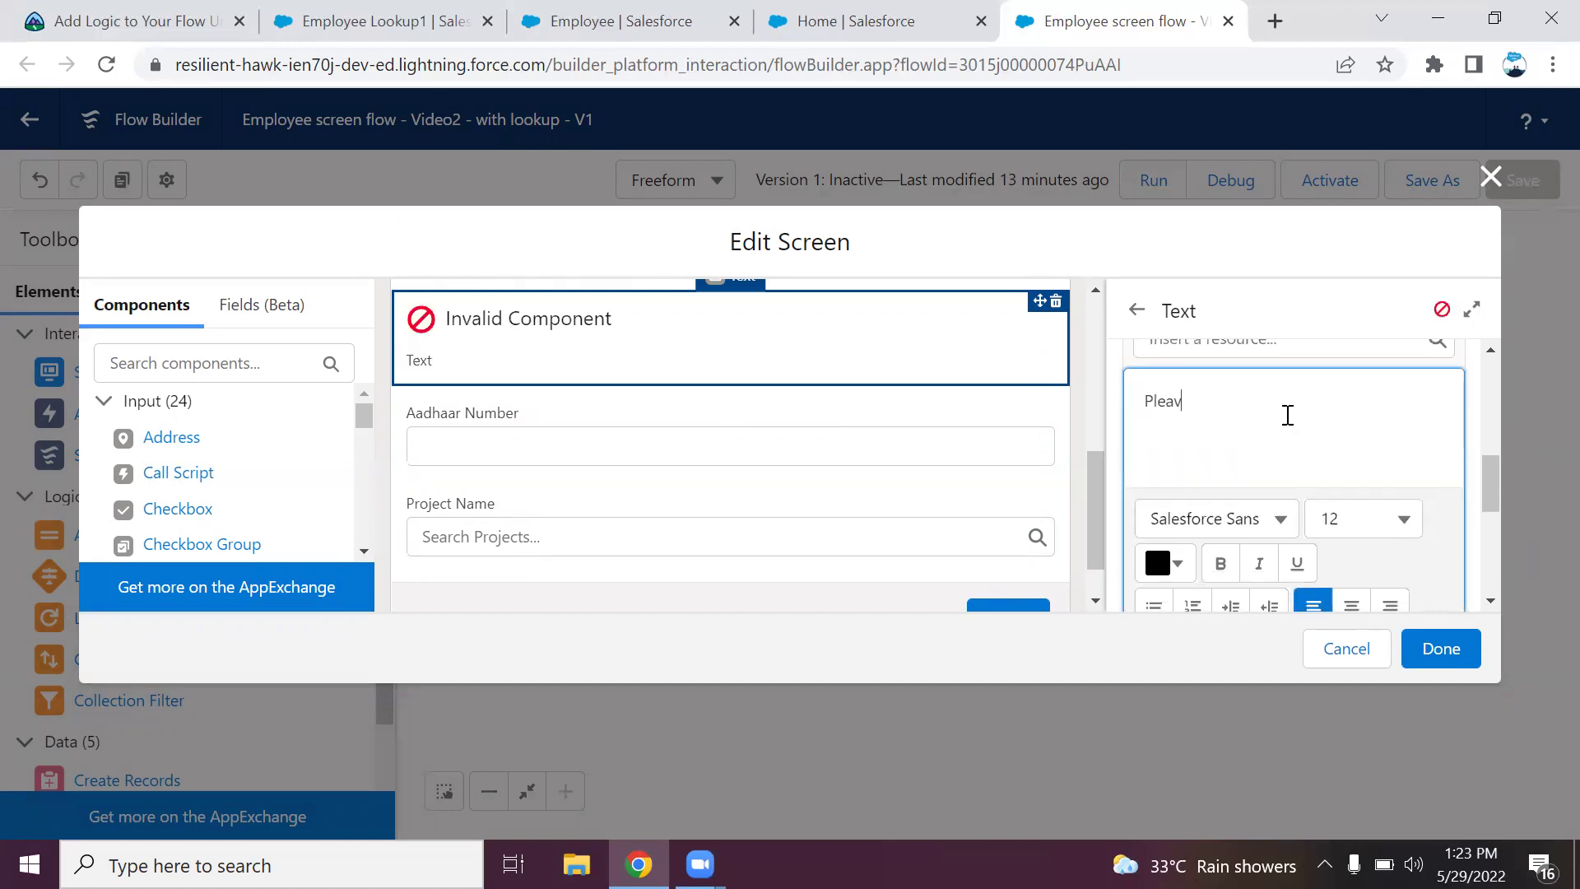
pyautogui.write('e enter a valid mobile Number!!')
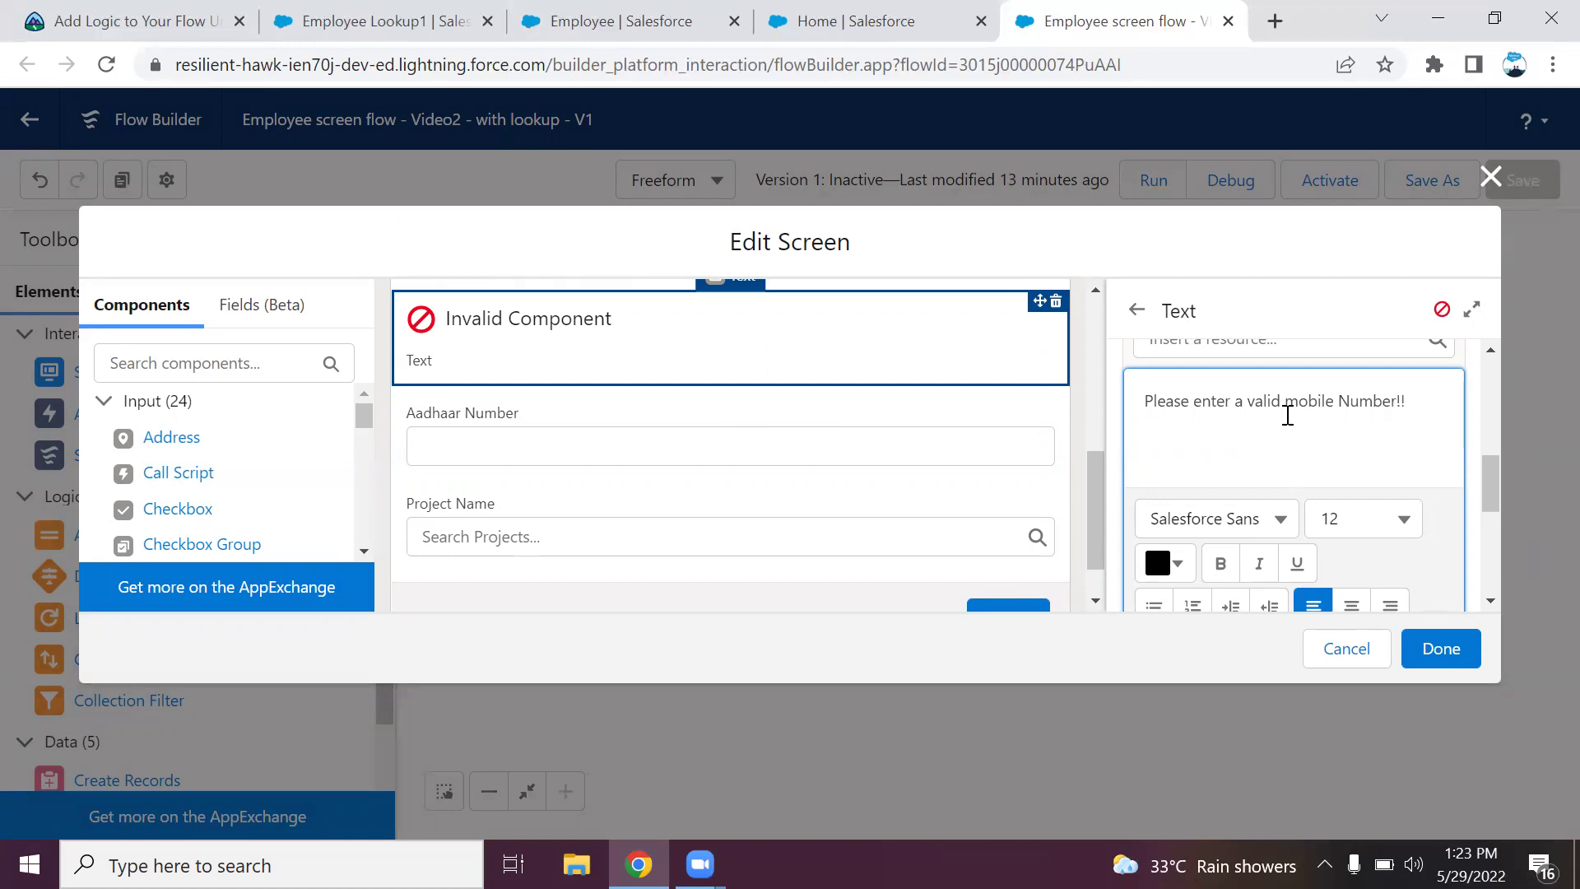
# Set the Mobile Number validation formula to LEN({!Mobile_Number}) =10.
pyautogui.moveTo(1491, 481); pyautogui.dragTo(1491, 568)
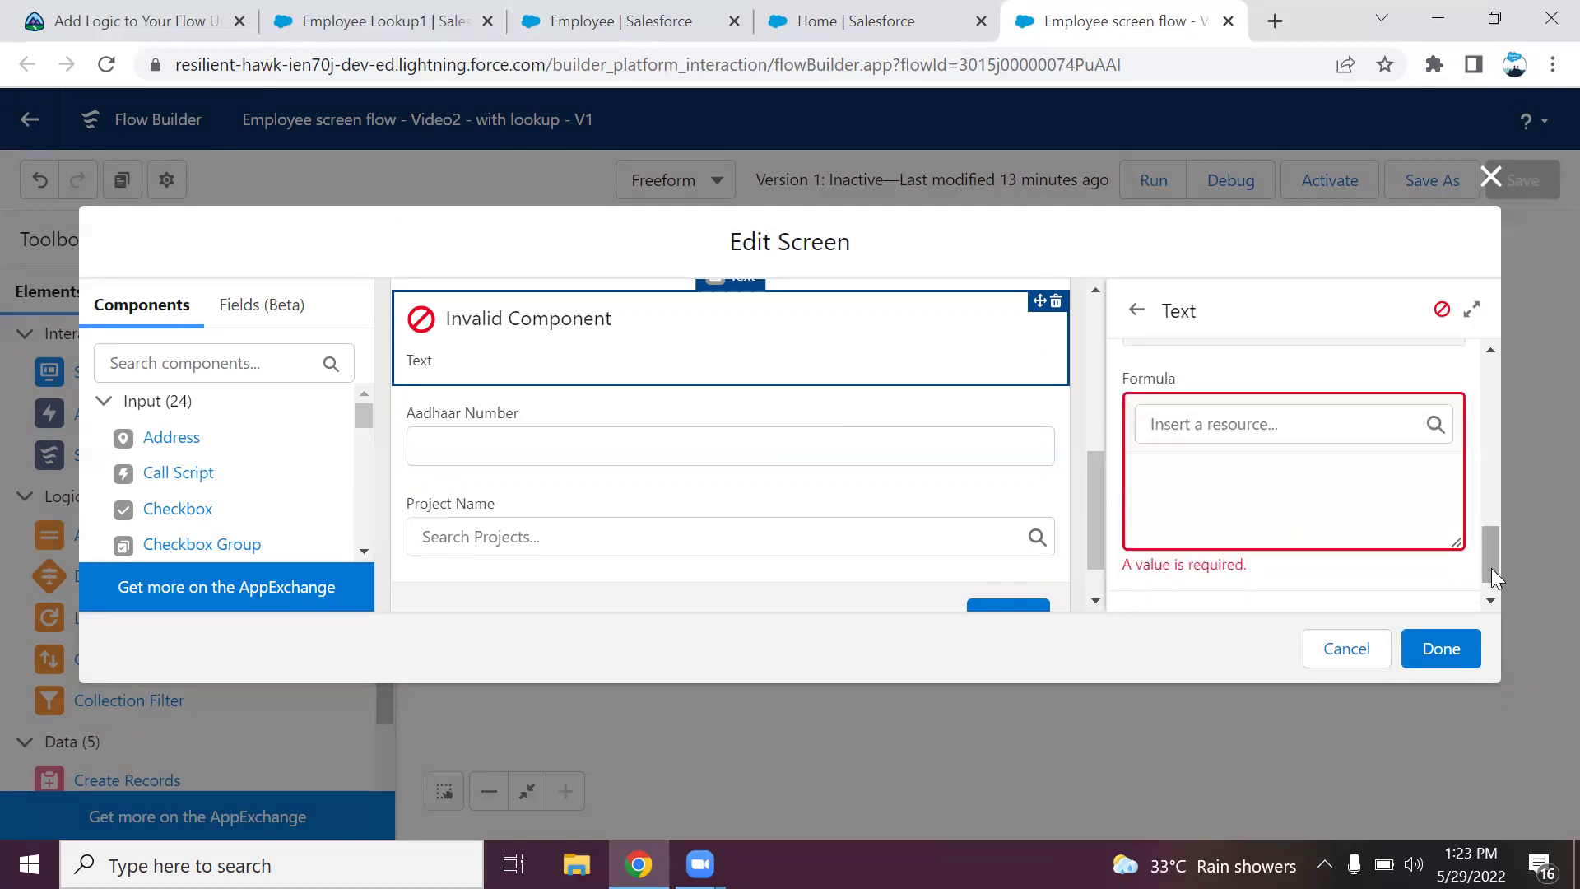
pyautogui.click(1292, 499)
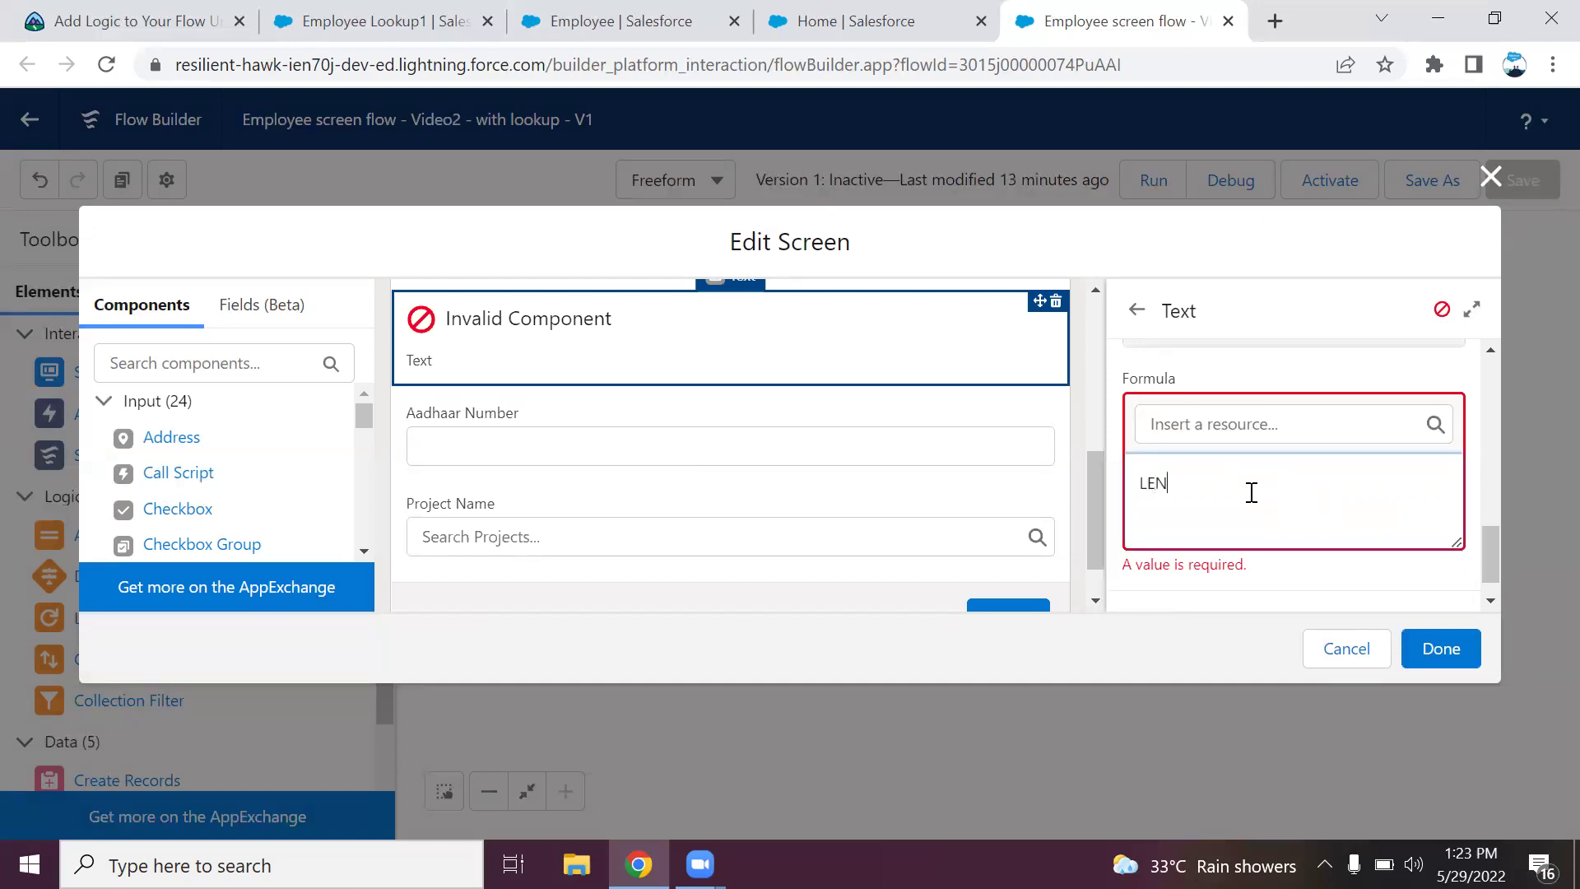
pyautogui.click(1243, 423)
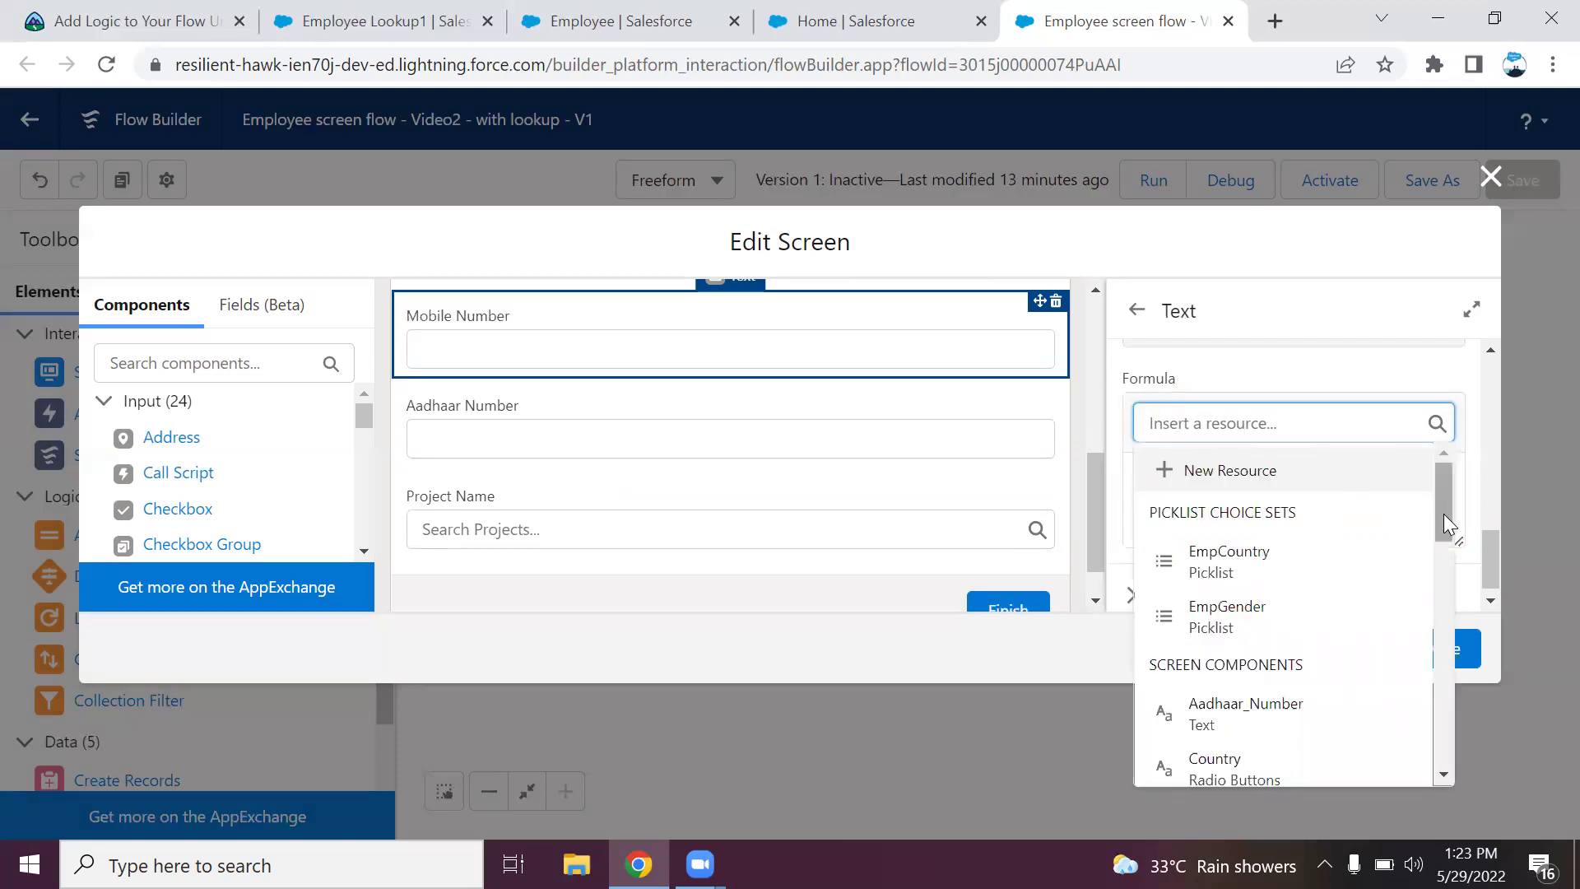
pyautogui.moveTo(1444, 514); pyautogui.dragTo(1432, 612)
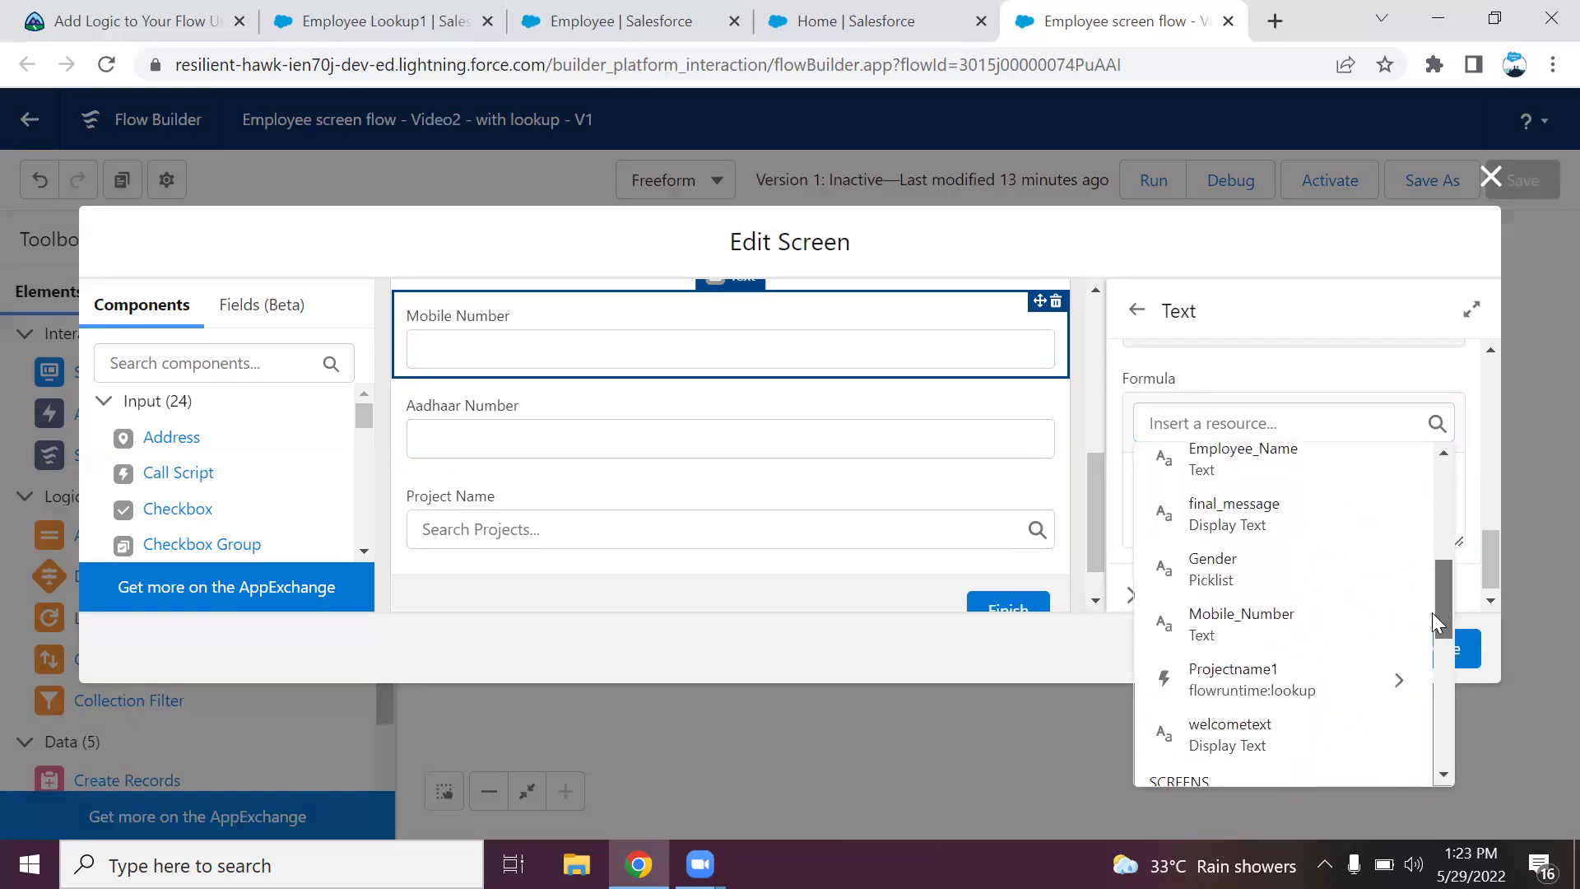
pyautogui.click(1292, 609)
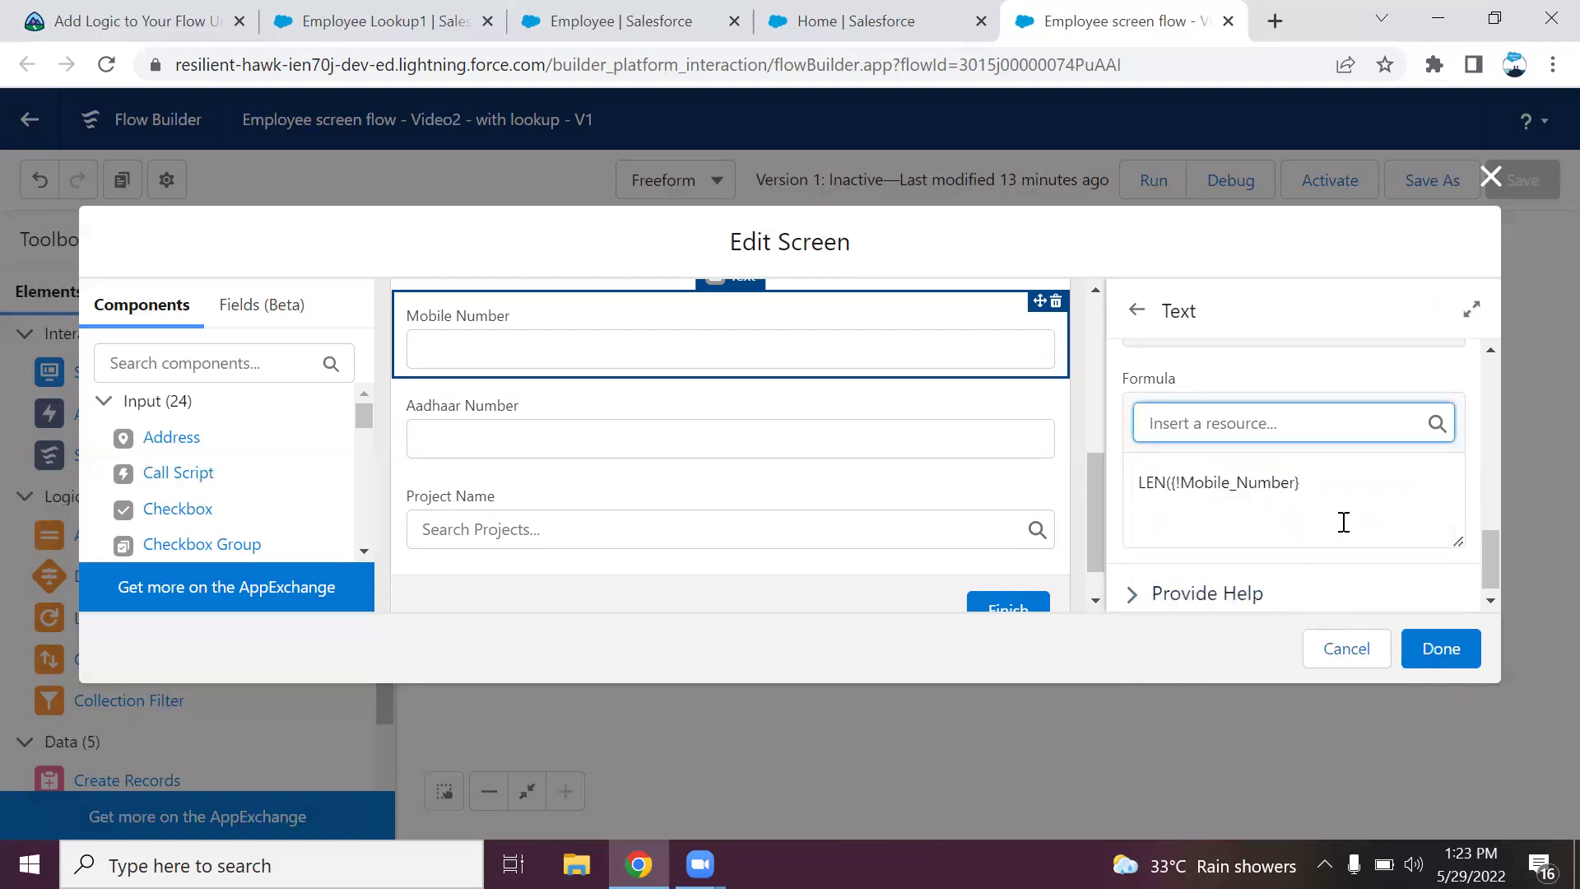
pyautogui.click(1336, 486)
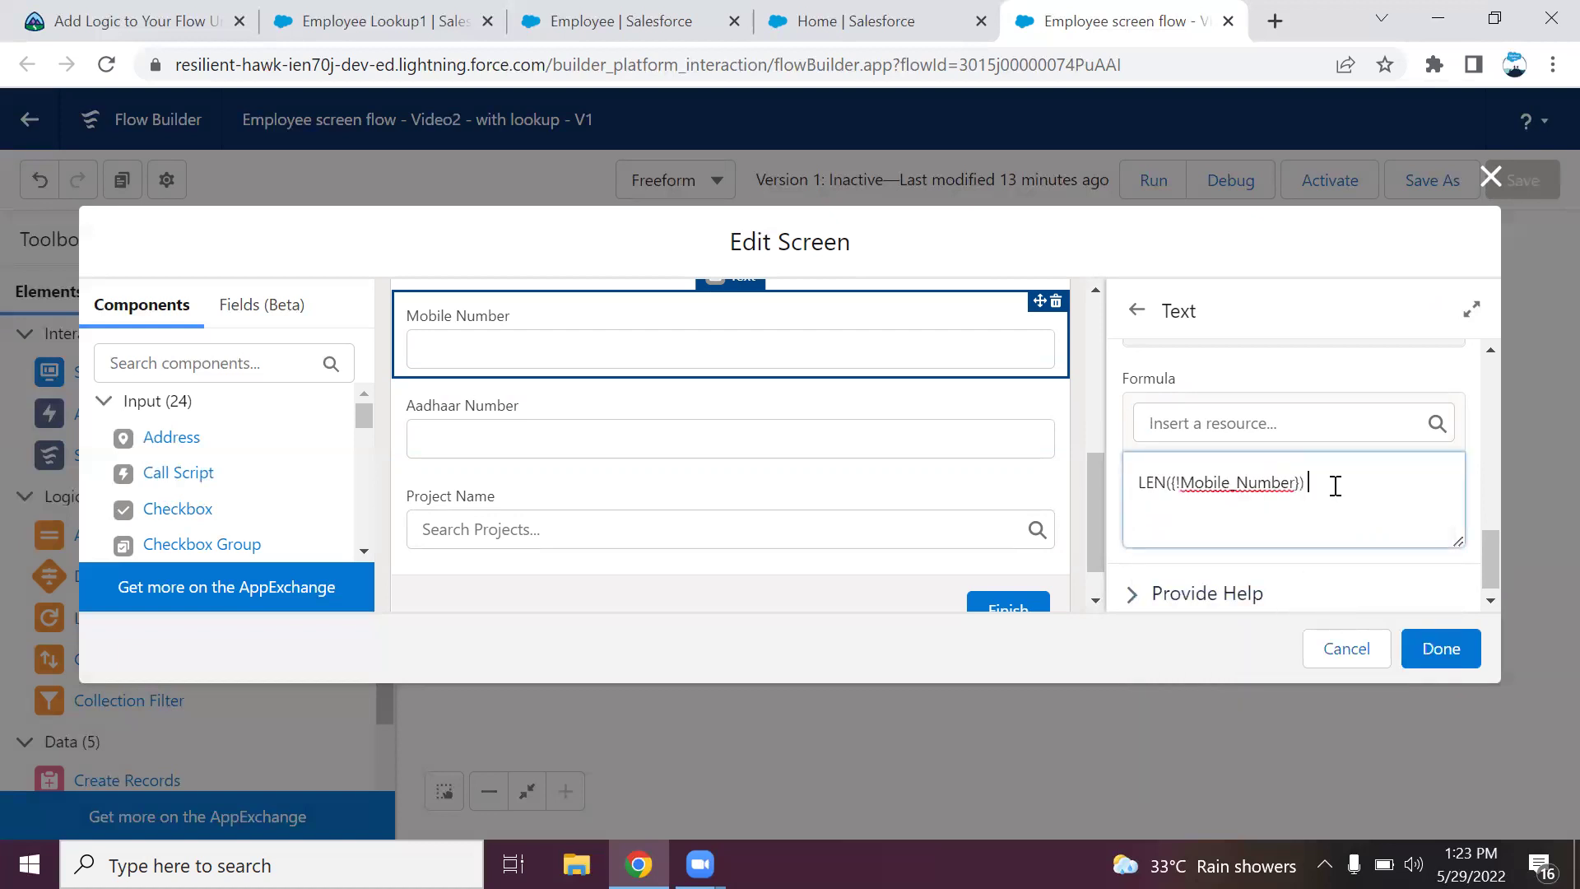
pyautogui.write(') =10')
# Apply the screen edits and save as a new flow 'Employee Screen Flow - Video3 - validation'.
pyautogui.click(1445, 654)
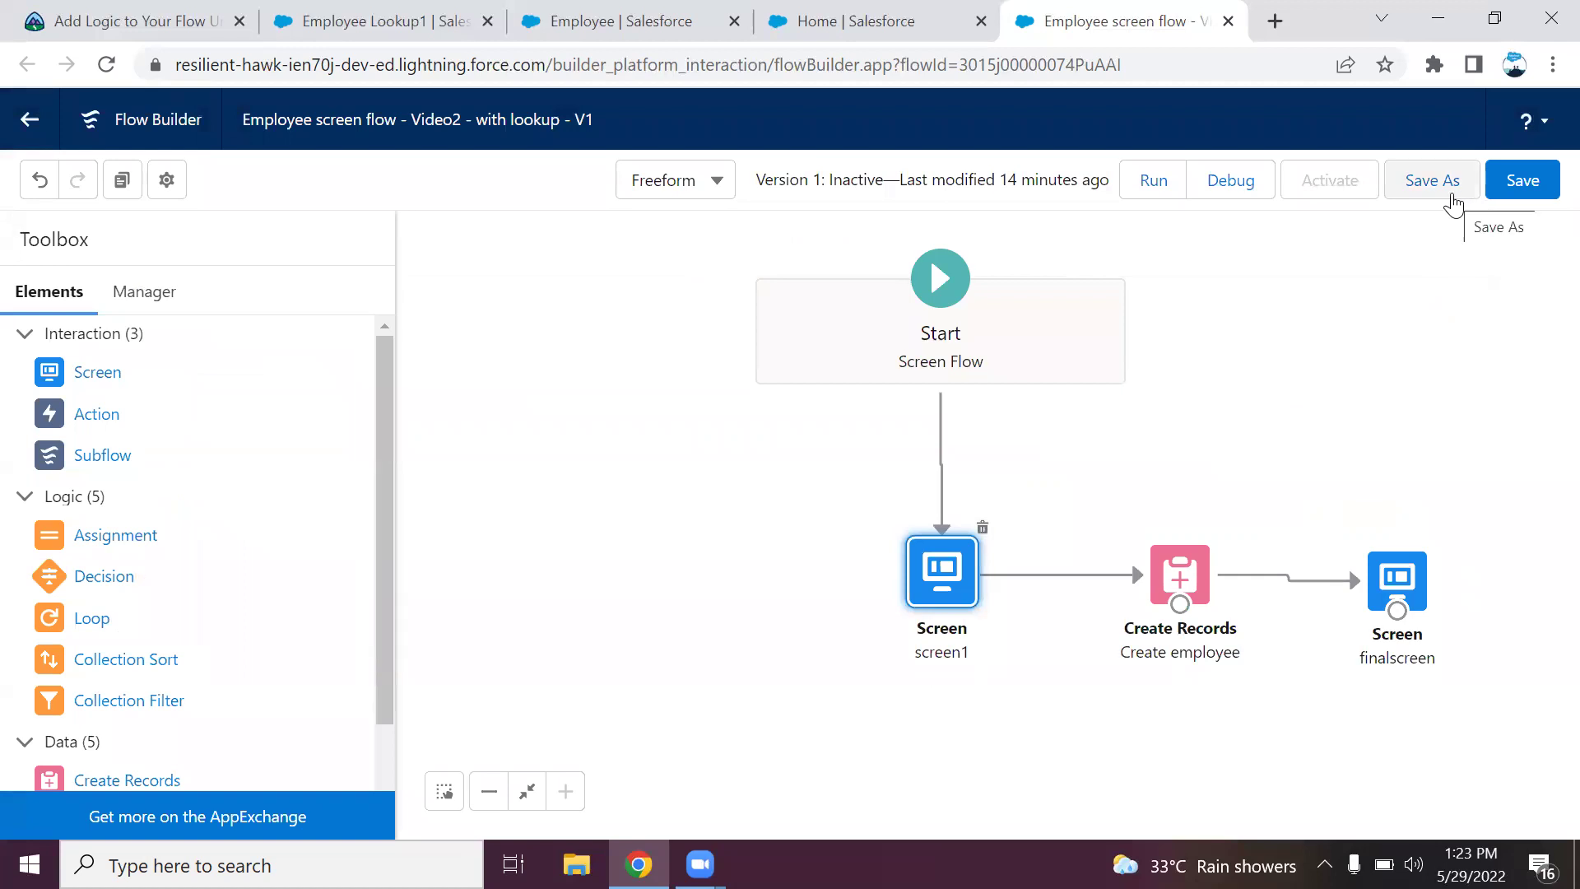
pyautogui.click(1455, 204)
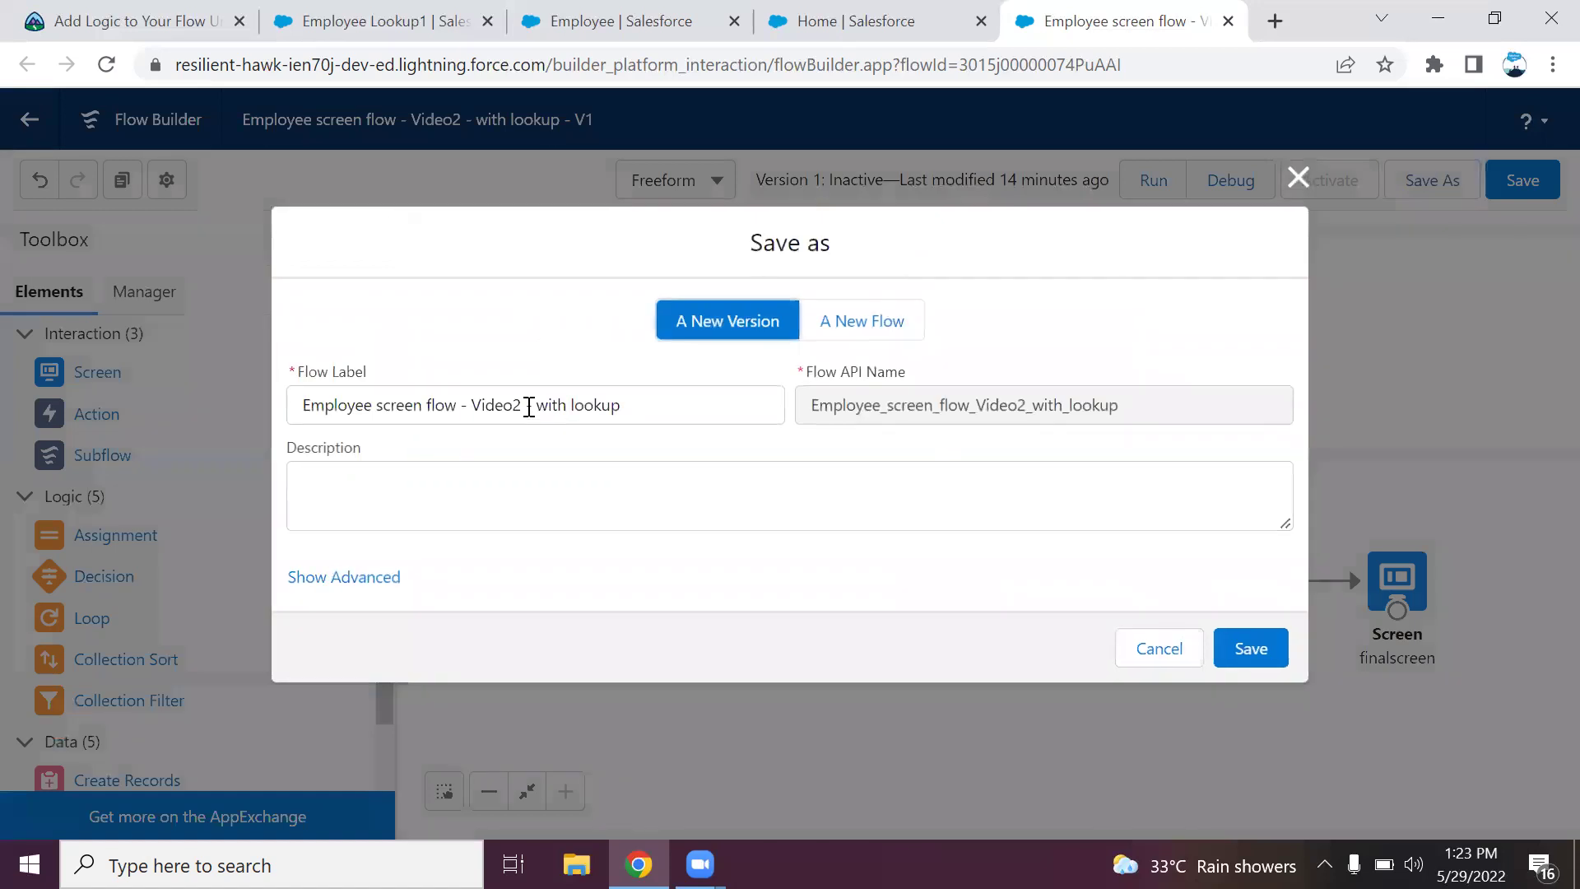
pyautogui.click(865, 329)
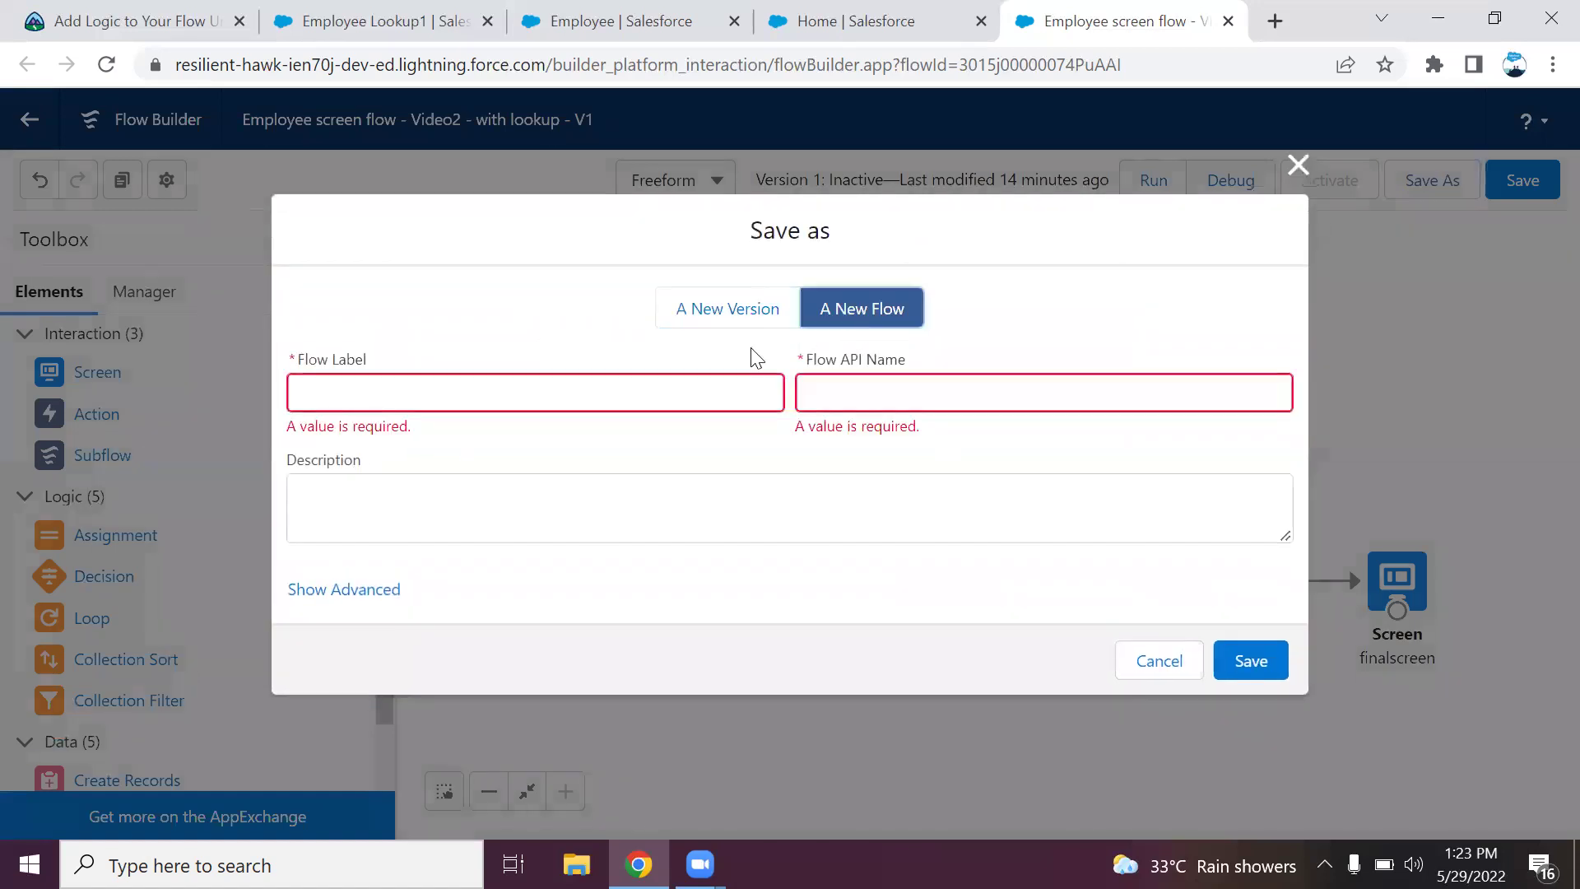
pyautogui.click(427, 395)
pyautogui.write('Employ')
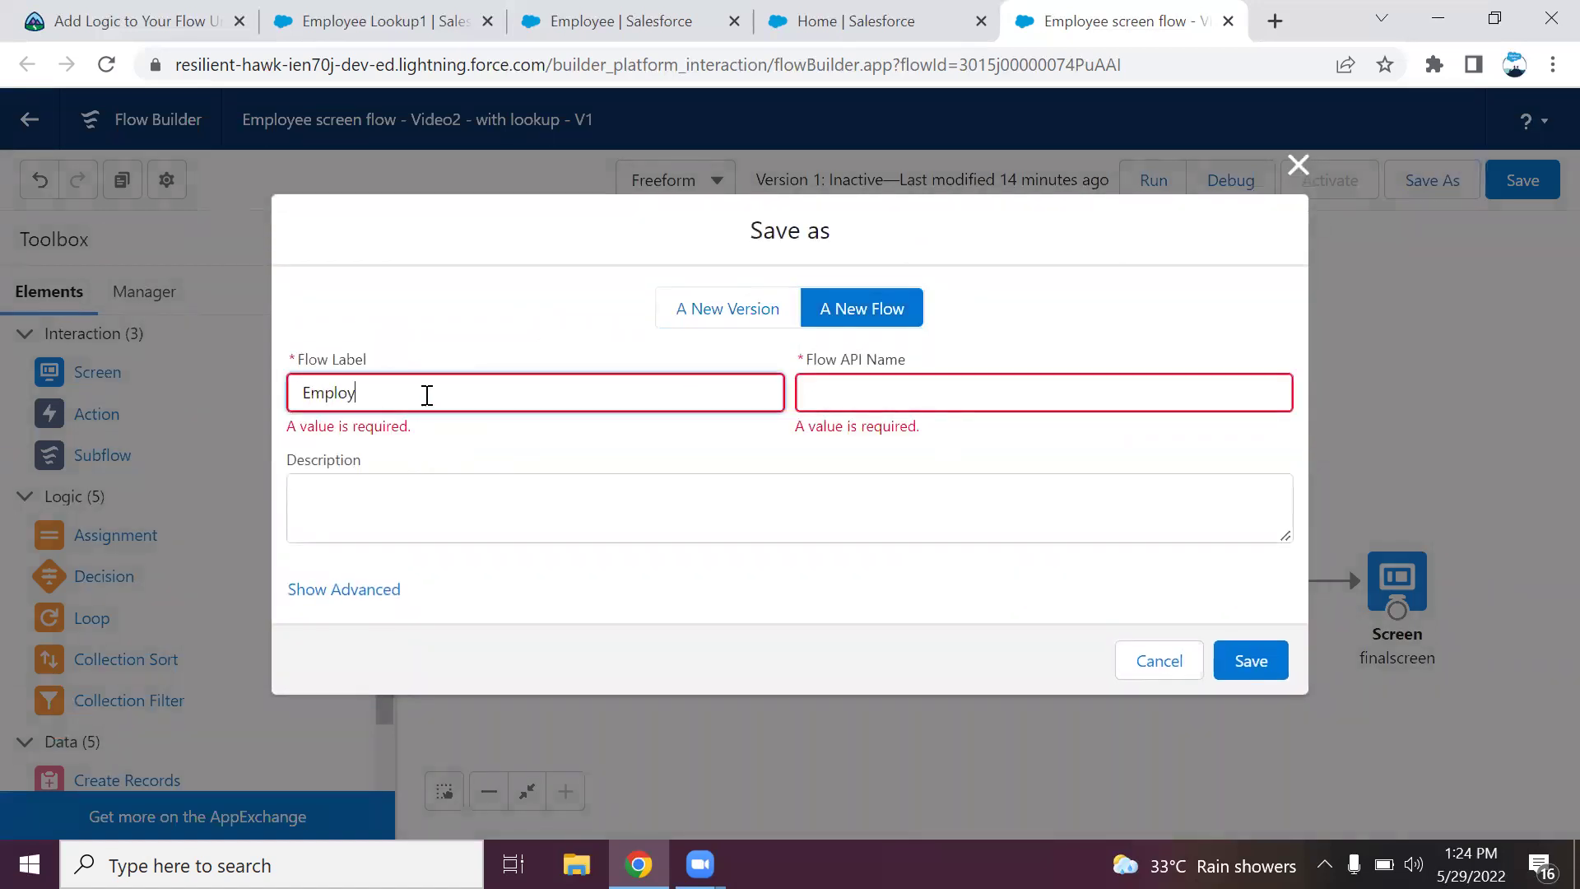
pyautogui.write('ee Screen Flo')
pyautogui.press('BackSpace')
pyautogui.write('low - Video3 - validation')
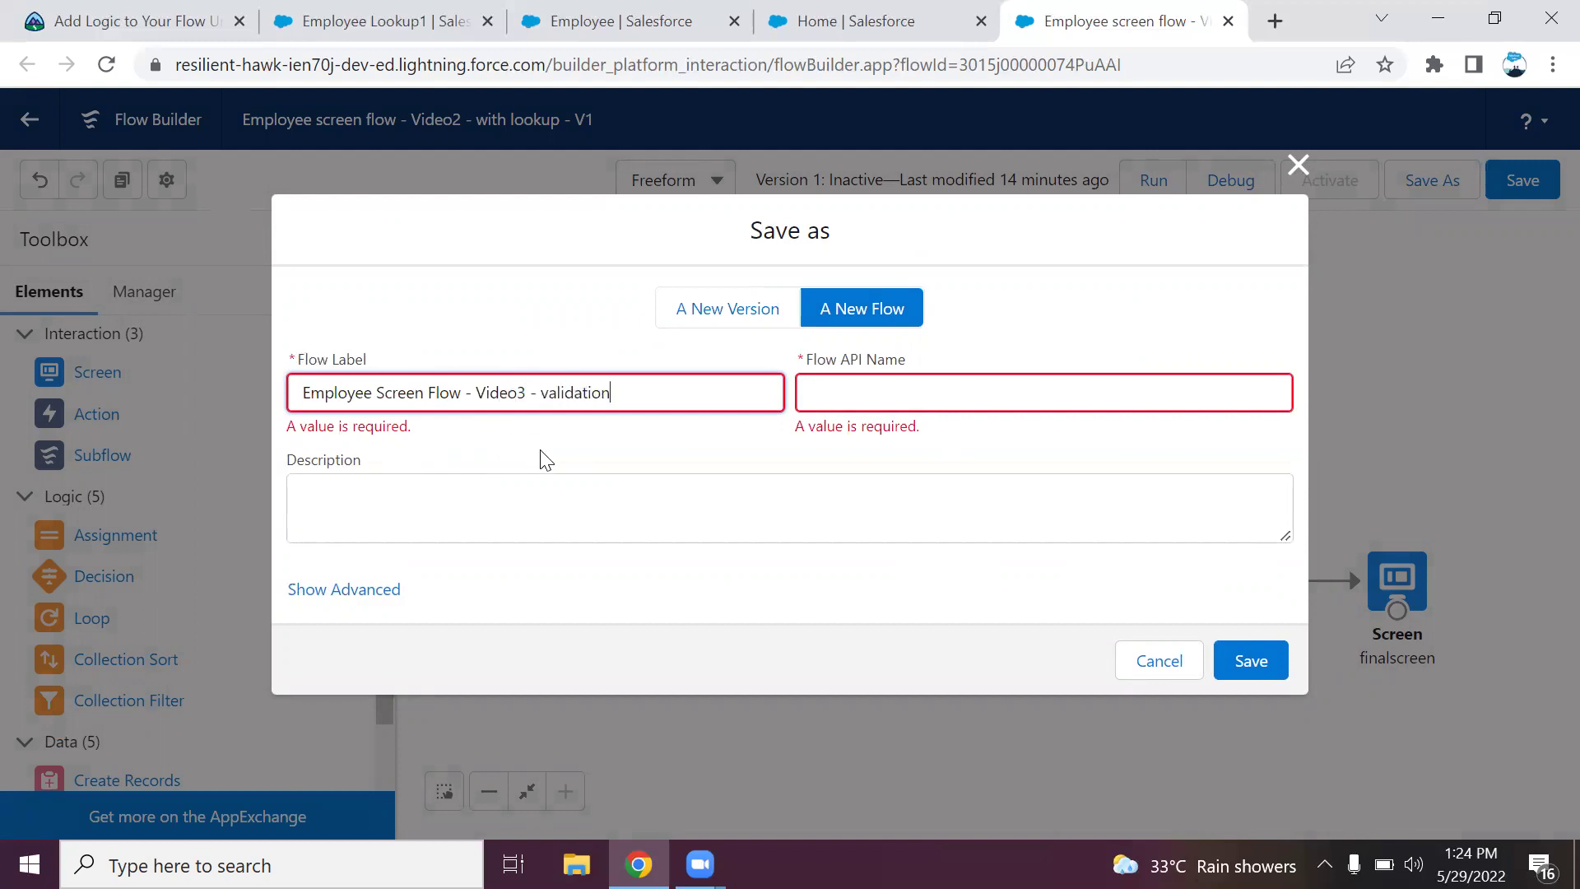
pyautogui.click(547, 459)
pyautogui.click(1247, 651)
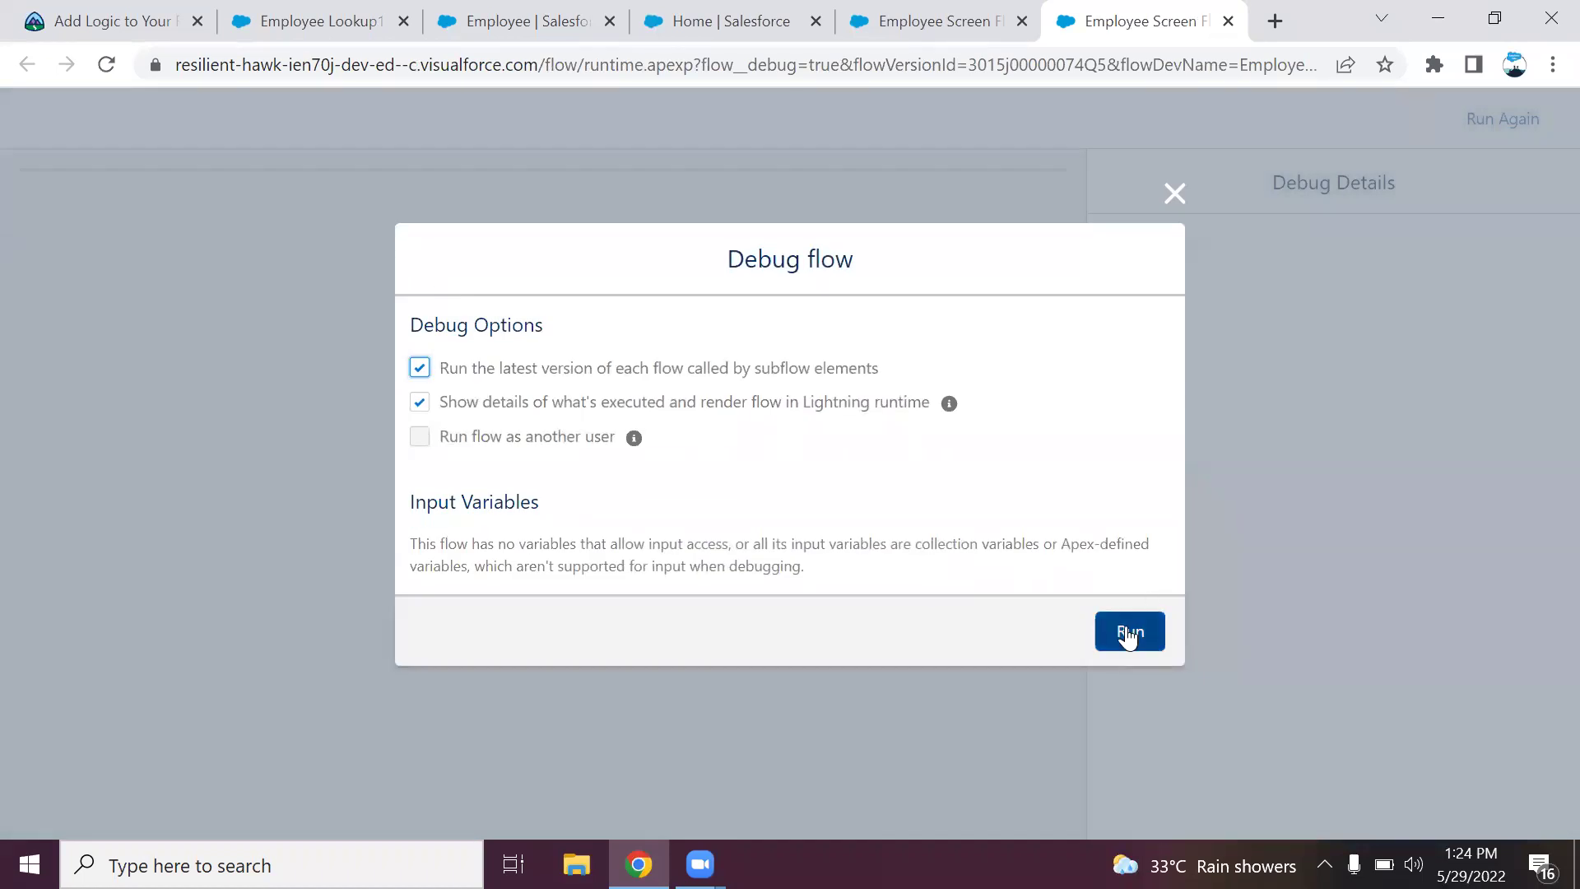
# Start a debug run, entering name 'TEst validation' and birth date 22 June 2022.
pyautogui.click(1128, 635)
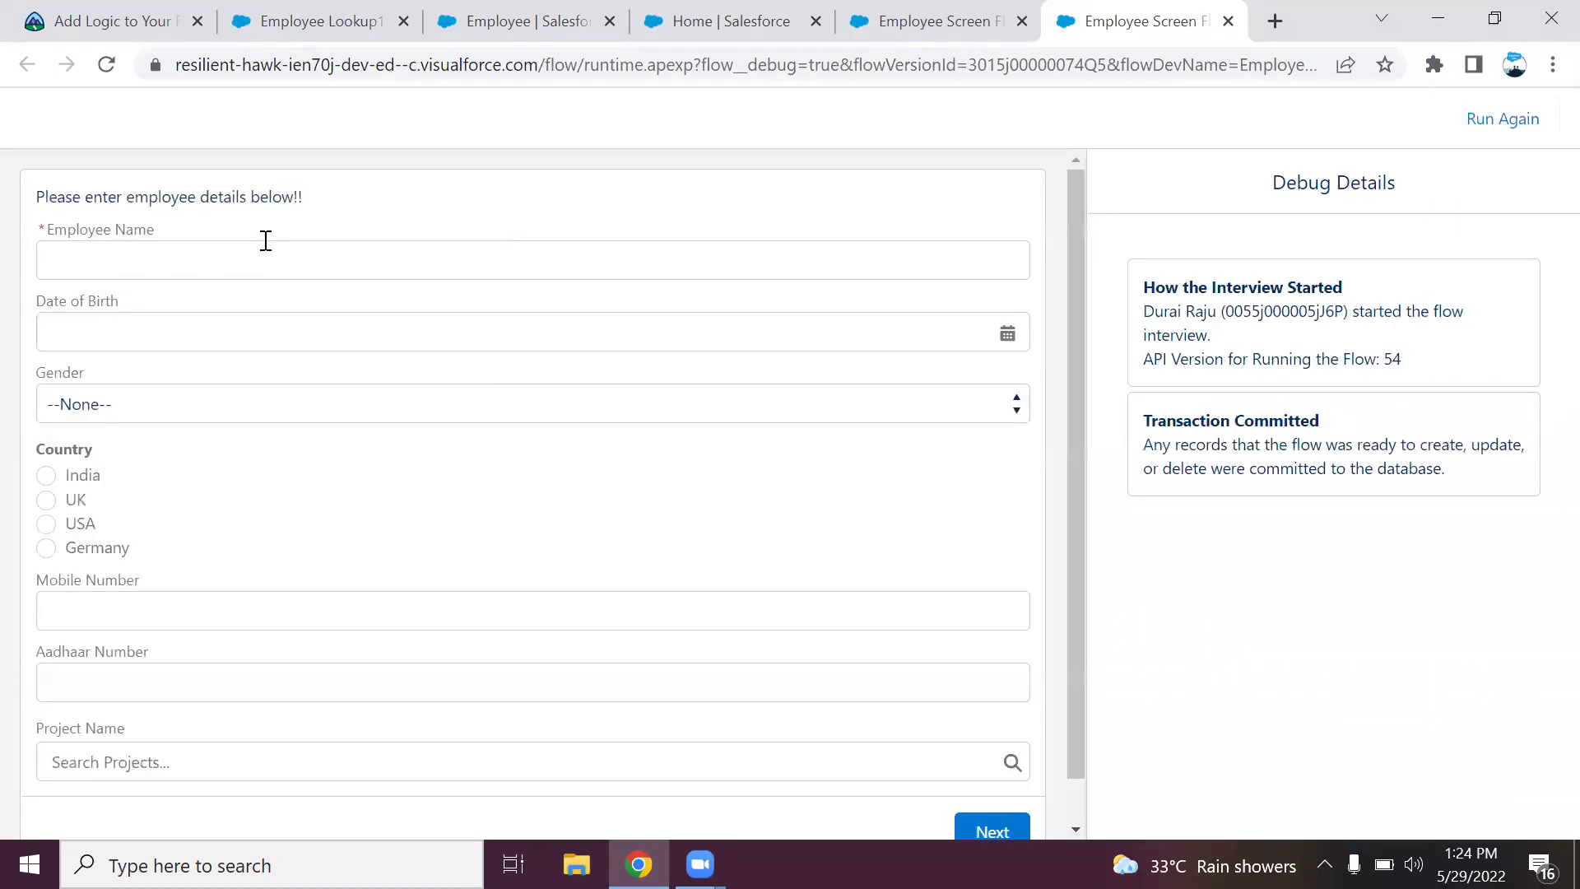
pyautogui.click(262, 243)
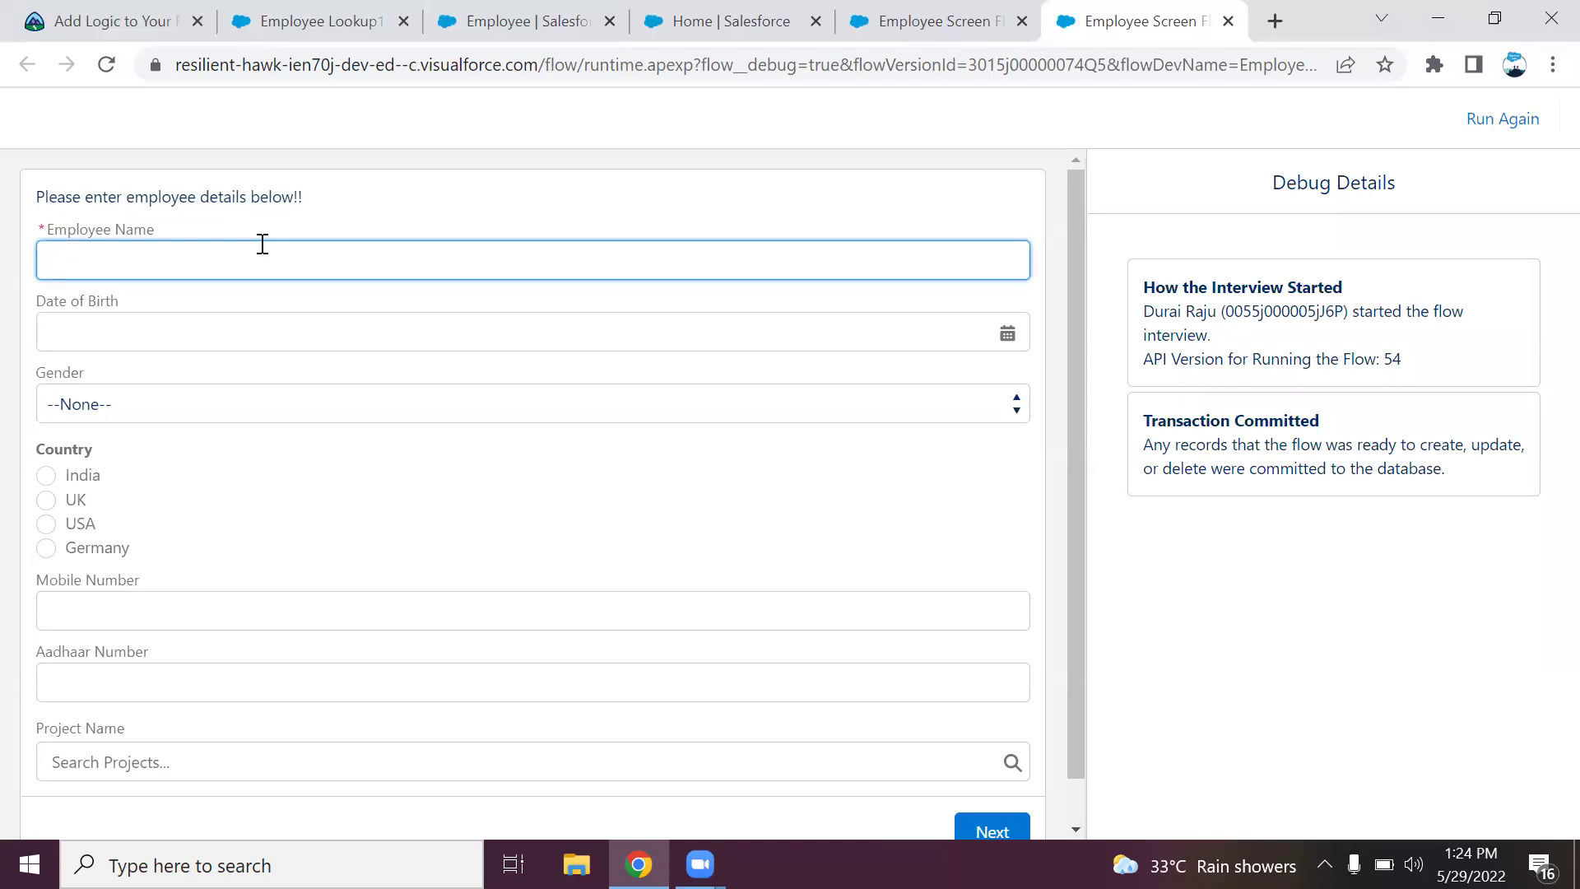
pyautogui.write('TEst validation')
pyautogui.click(289, 318)
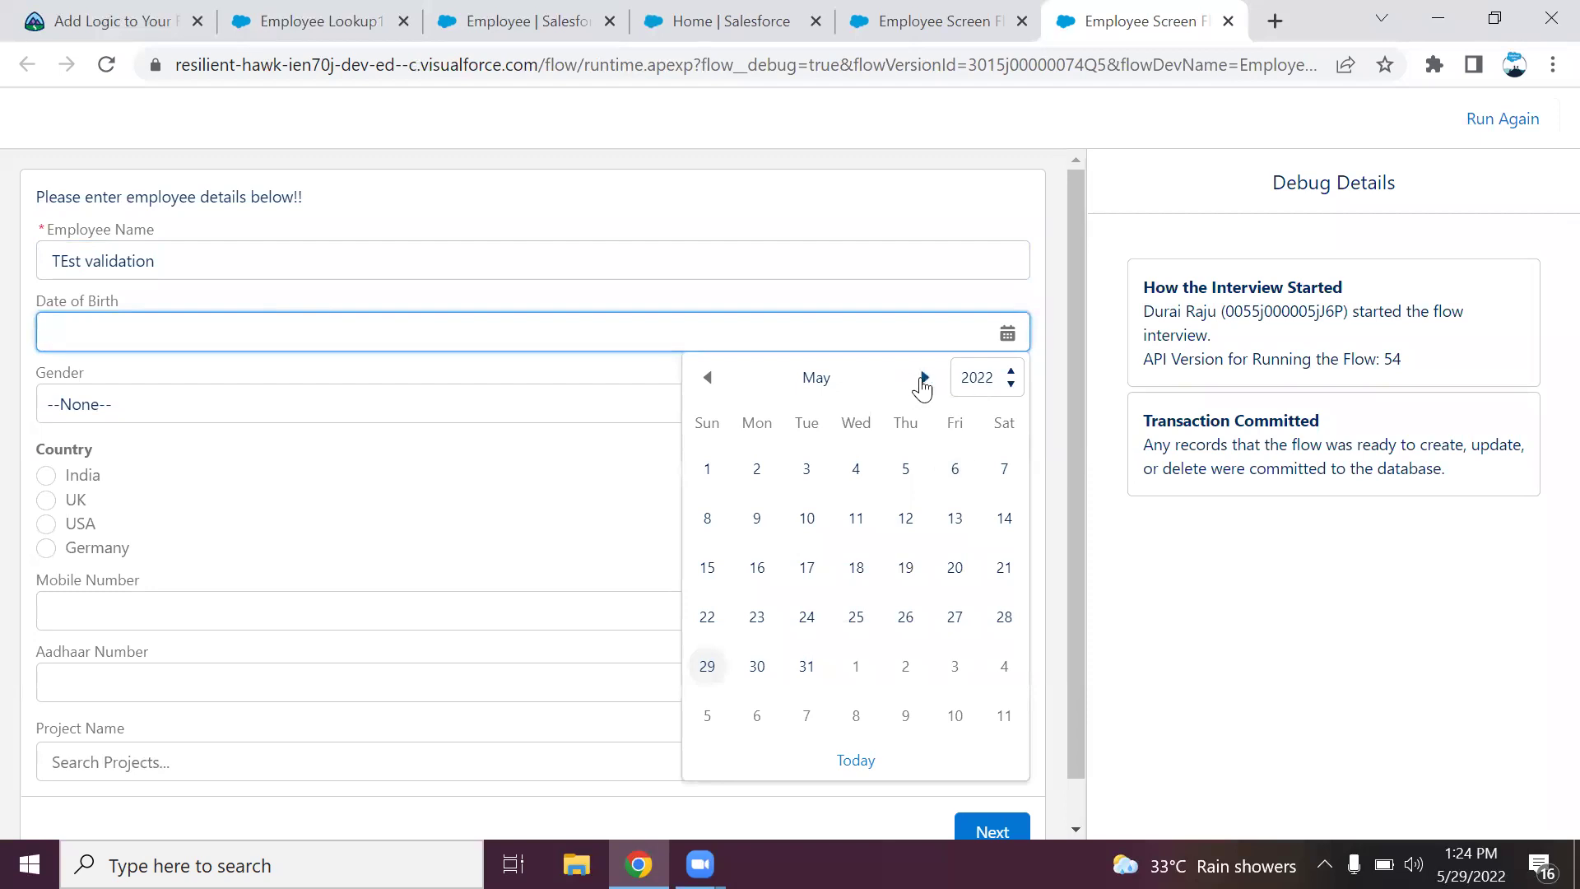
pyautogui.click(923, 381)
pyautogui.click(923, 380)
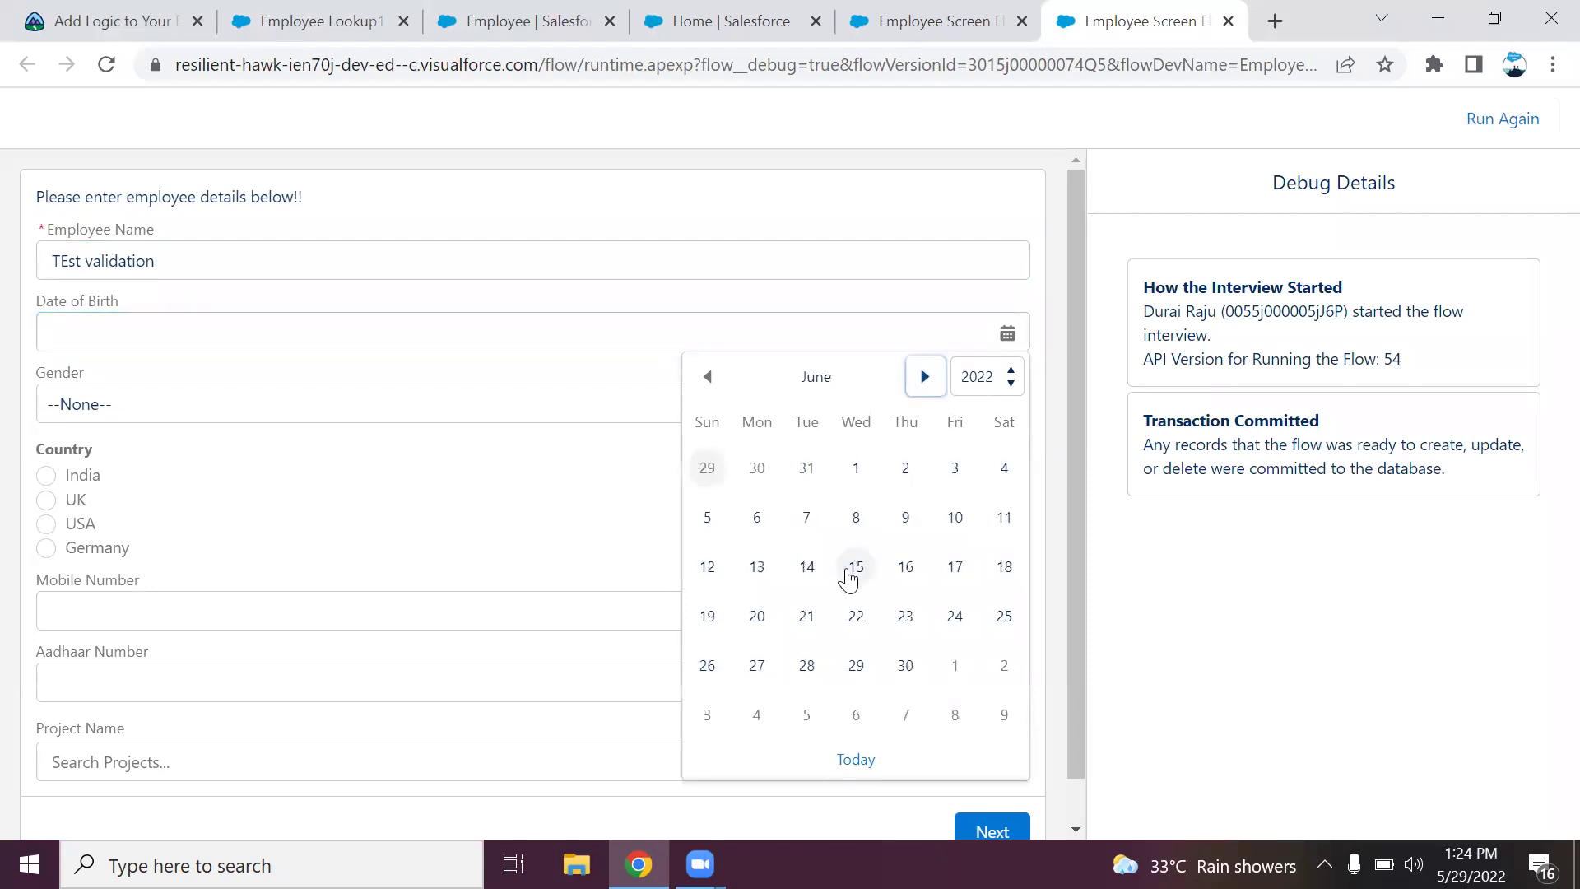
pyautogui.click(856, 617)
# Choose Female and USA, enter mobile number 12345, and submit the form.
pyautogui.click(259, 395)
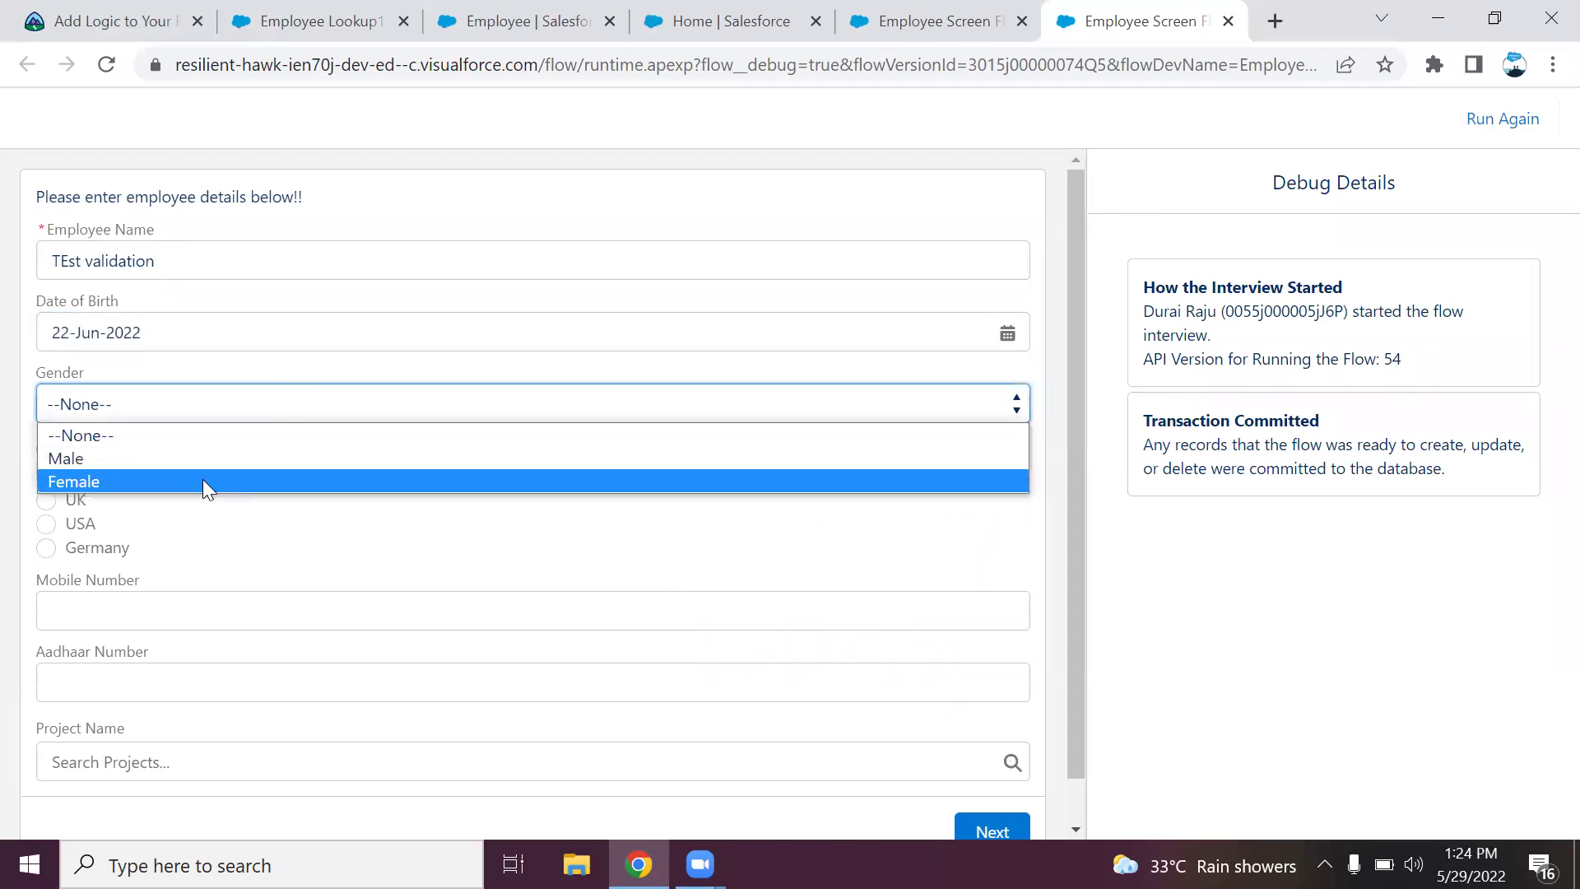
pyautogui.click(202, 479)
pyautogui.click(79, 524)
pyautogui.click(114, 618)
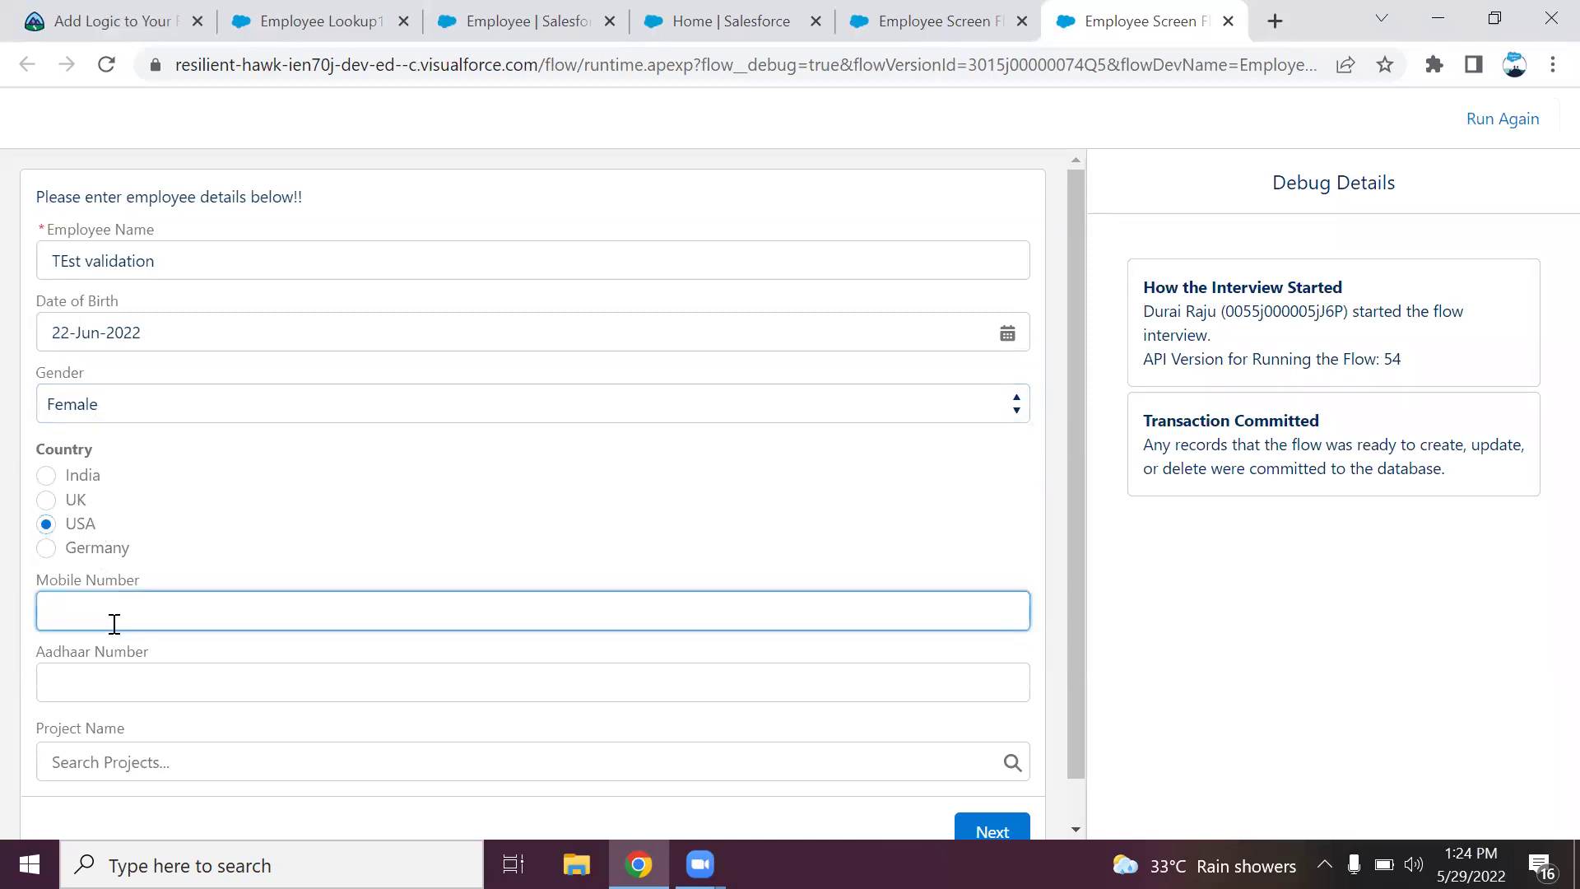
pyautogui.write('12345')
pyautogui.click(992, 831)
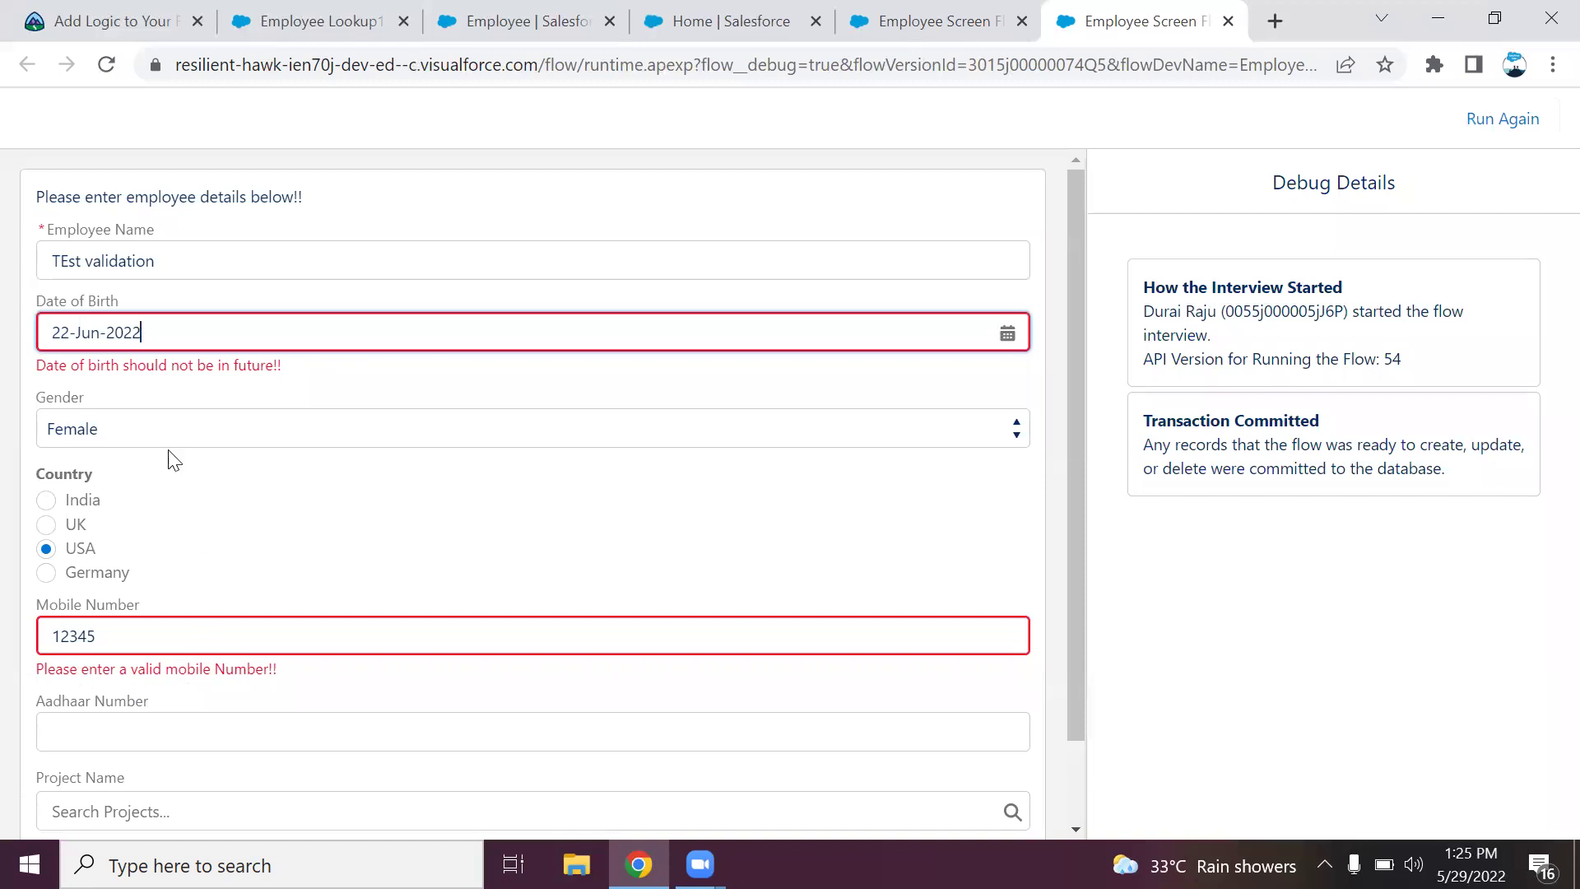
pyautogui.click(181, 335)
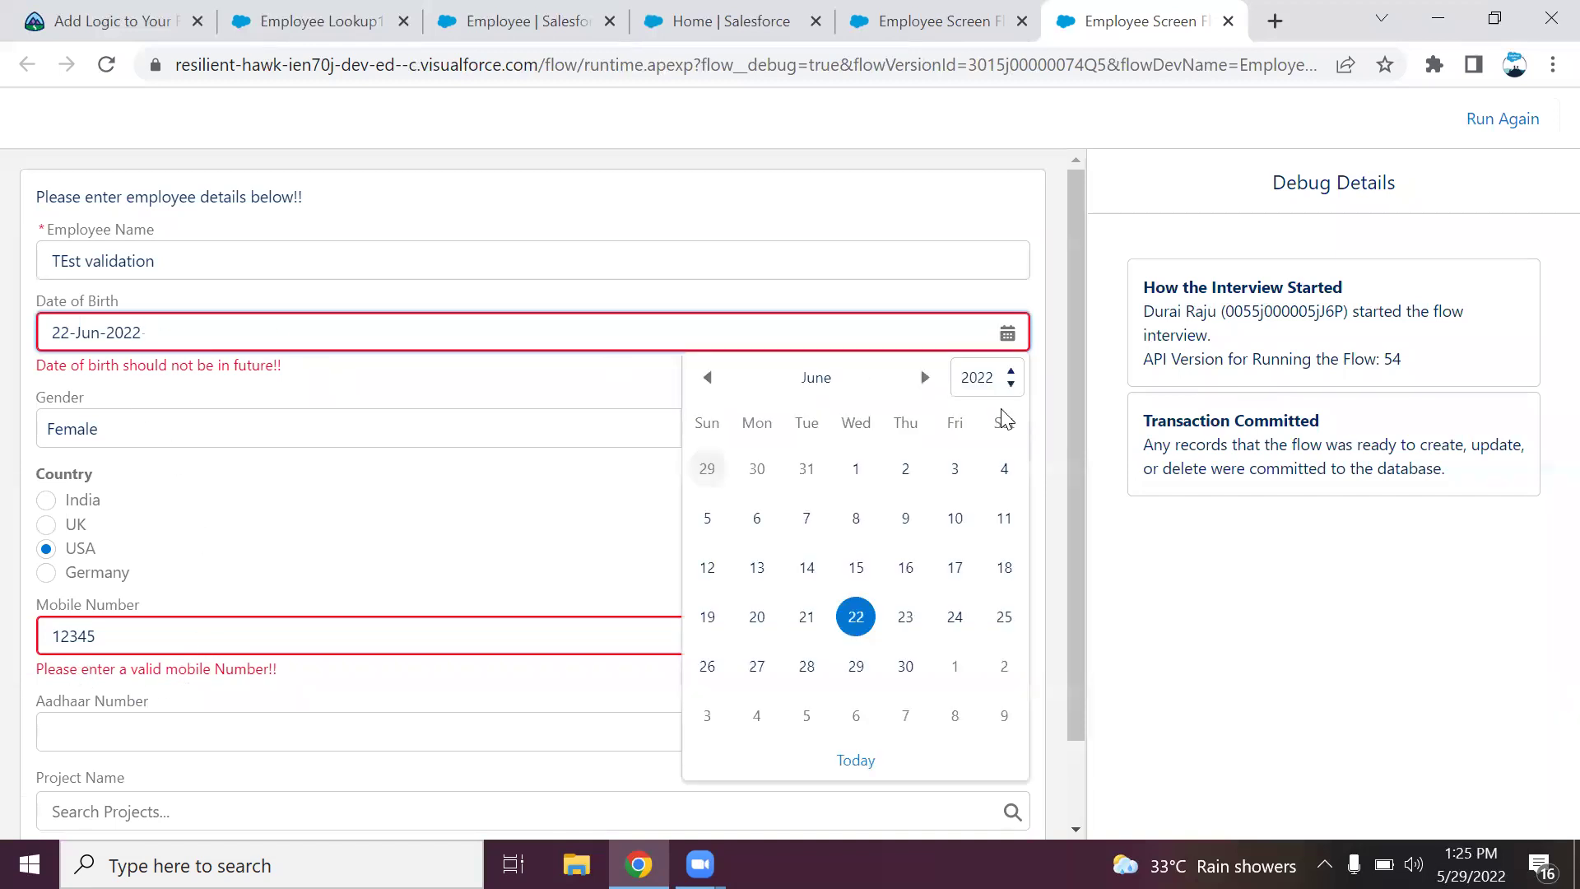
pyautogui.click(996, 380)
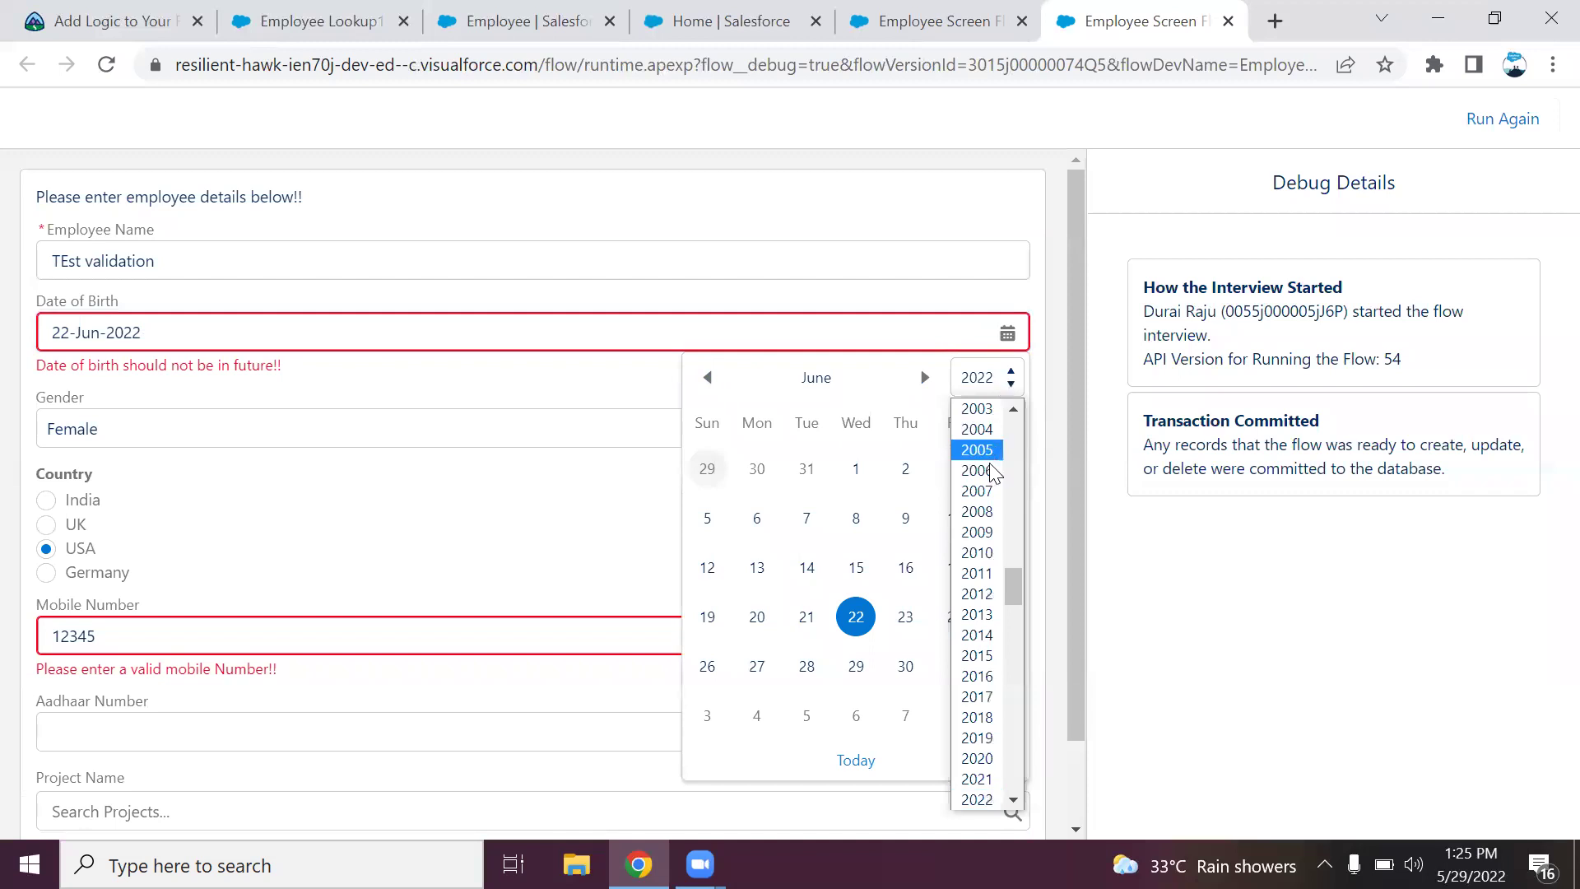
pyautogui.click(987, 481)
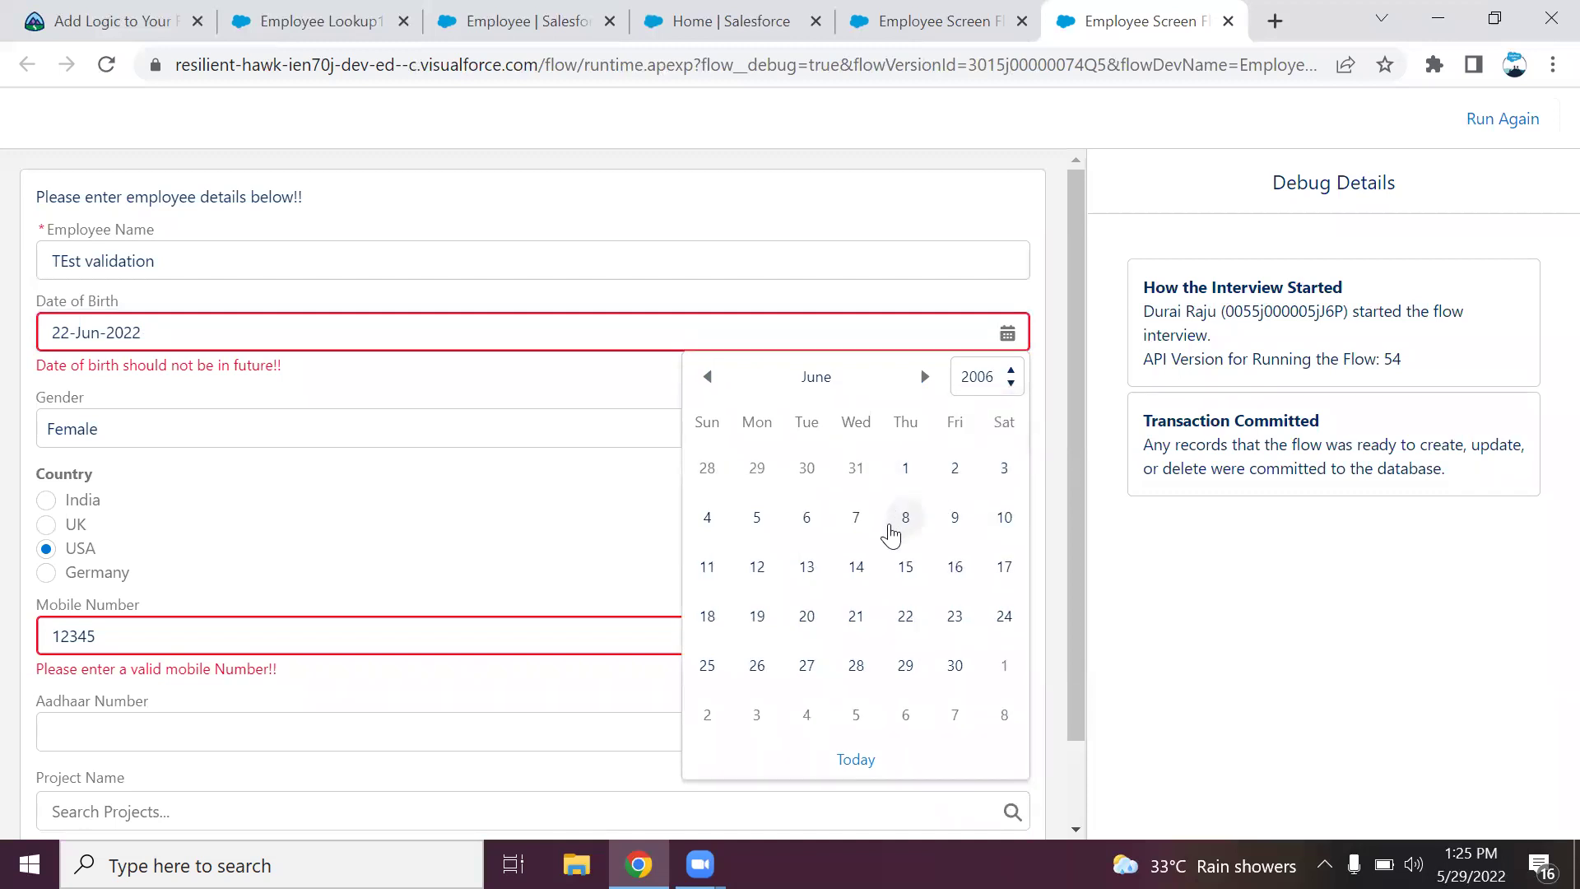
pyautogui.click(896, 527)
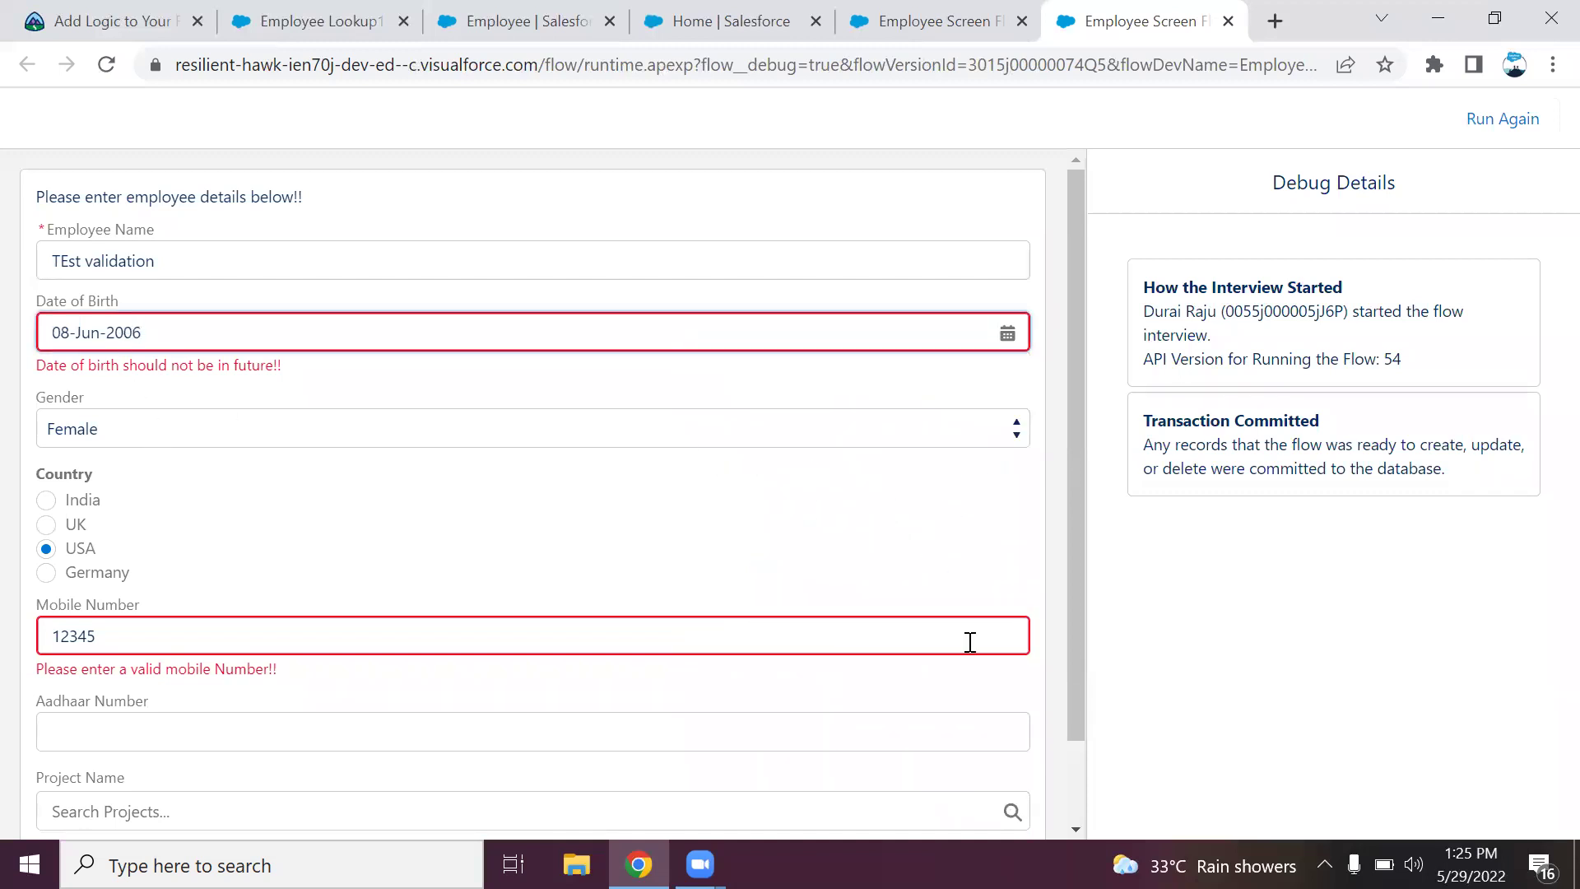
pyautogui.scroll(-1, 1075, 651)
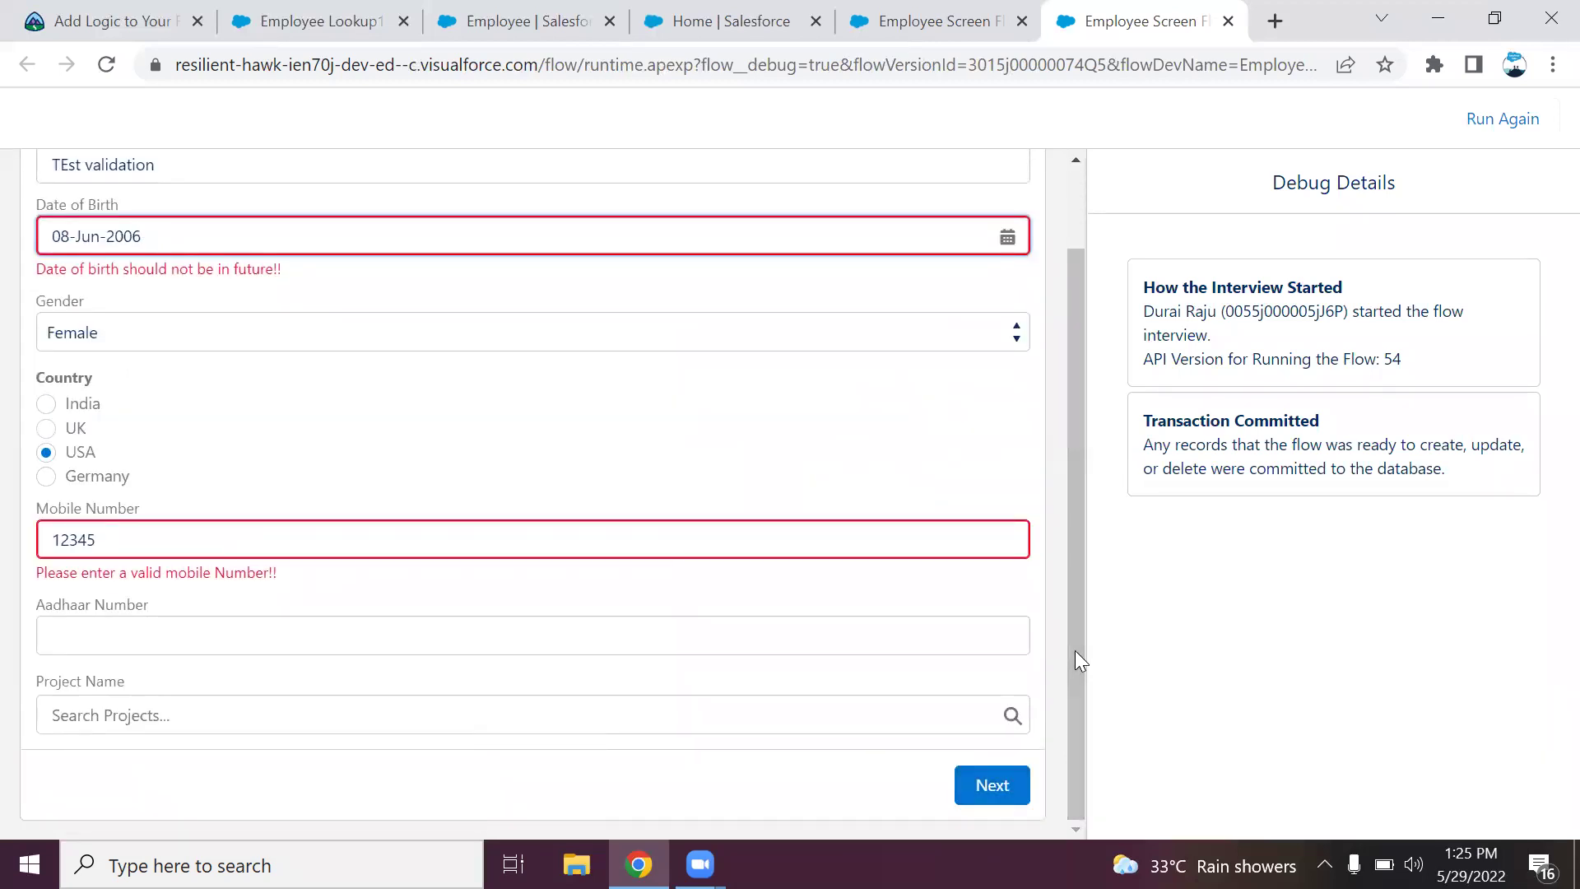
pyautogui.press('Return')
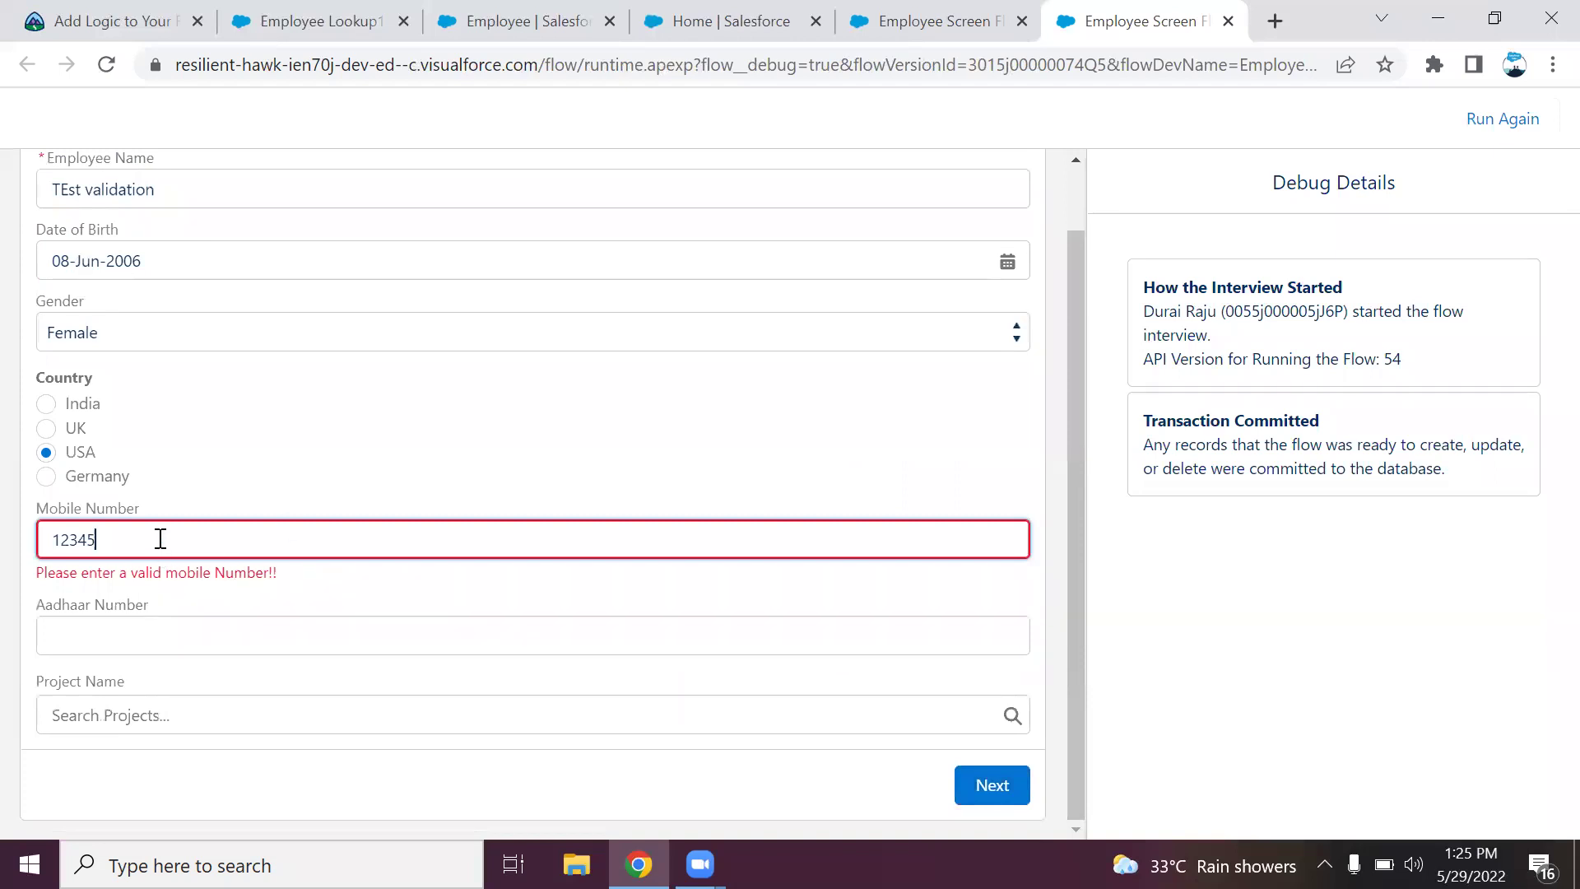
pyautogui.write('23456789876')
pyautogui.press('Return')
pyautogui.press('BackSpace')
pyautogui.press('BackSpace')
pyautogui.press('BackSpace')
pyautogui.press('BackSpace')
pyautogui.press('BackSpace')
pyautogui.press('BackSpace')
pyautogui.press('BackSpace')
pyautogui.press('Return')
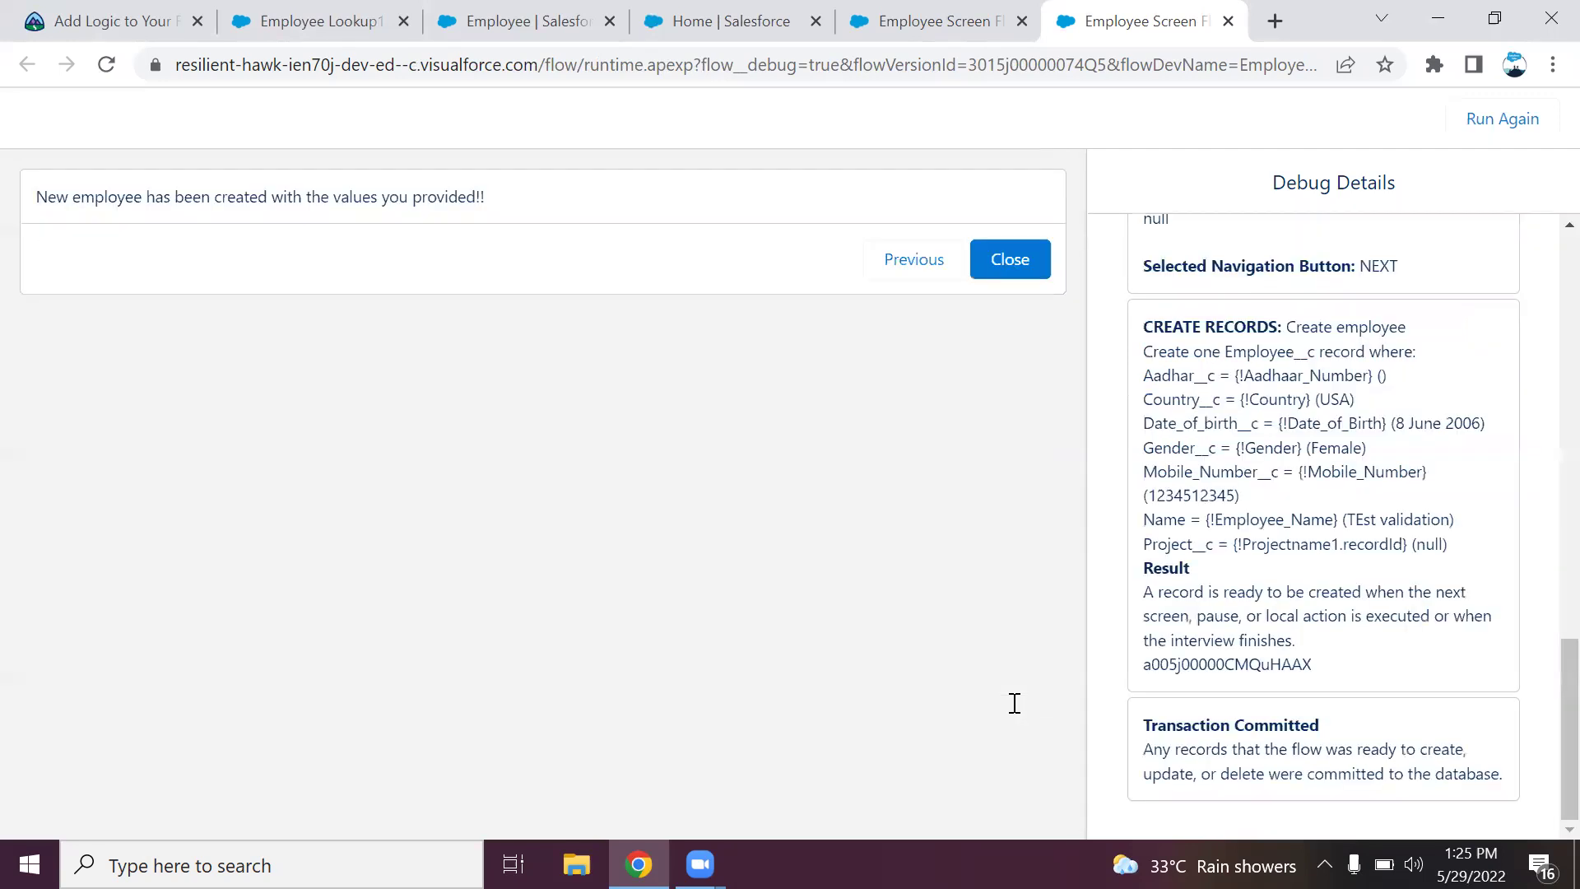
pyautogui.click(992, 263)
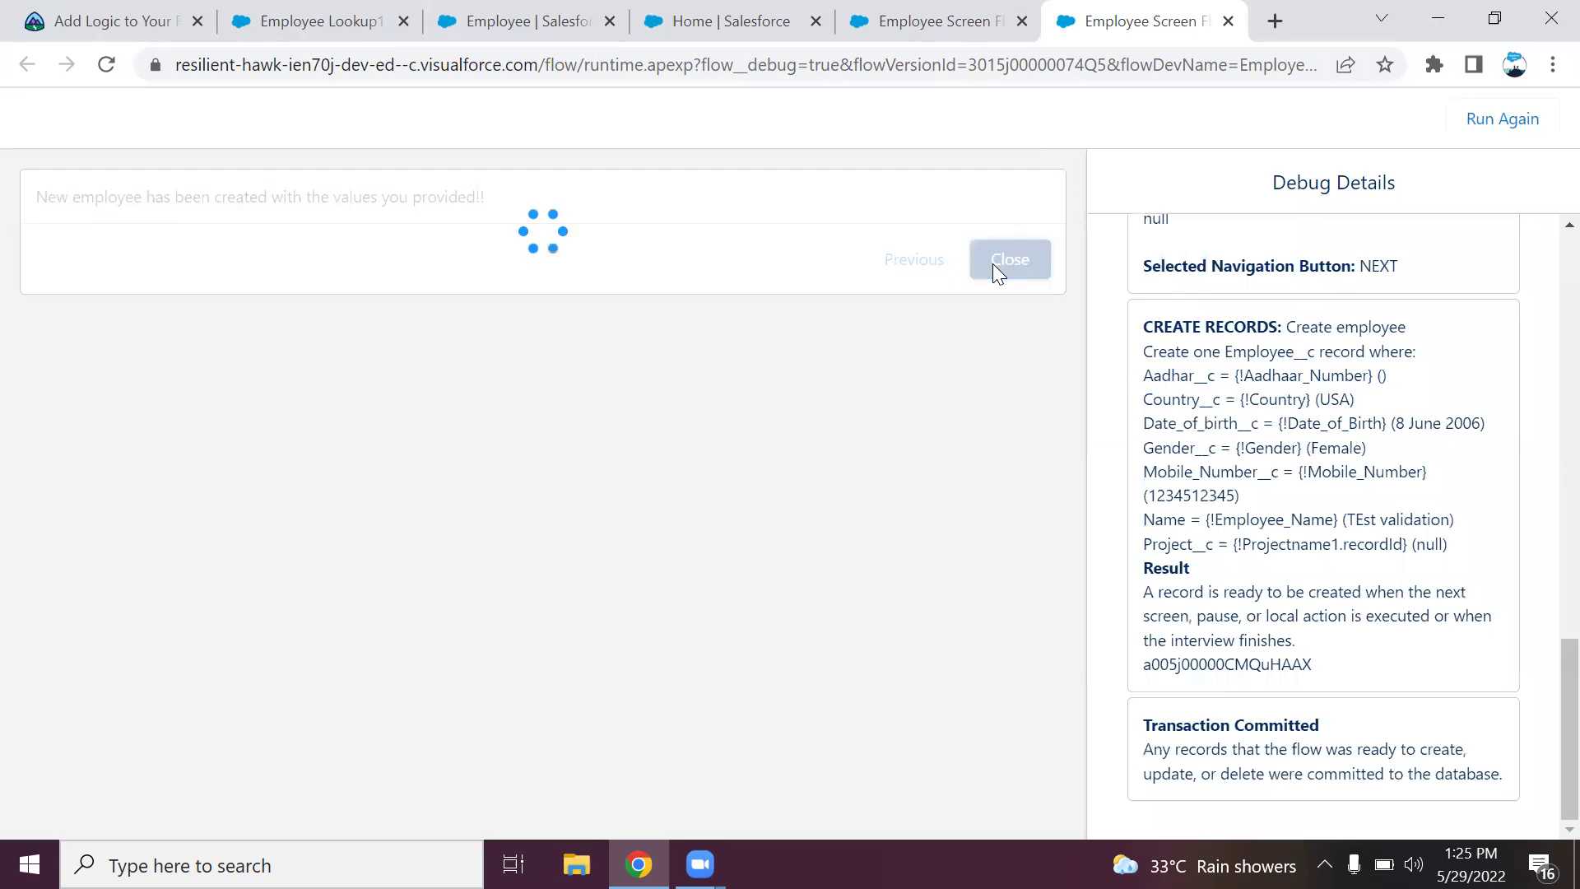
# Open the 'TEst validation' record from the Employees 'All' list view.
pyautogui.click(323, 23)
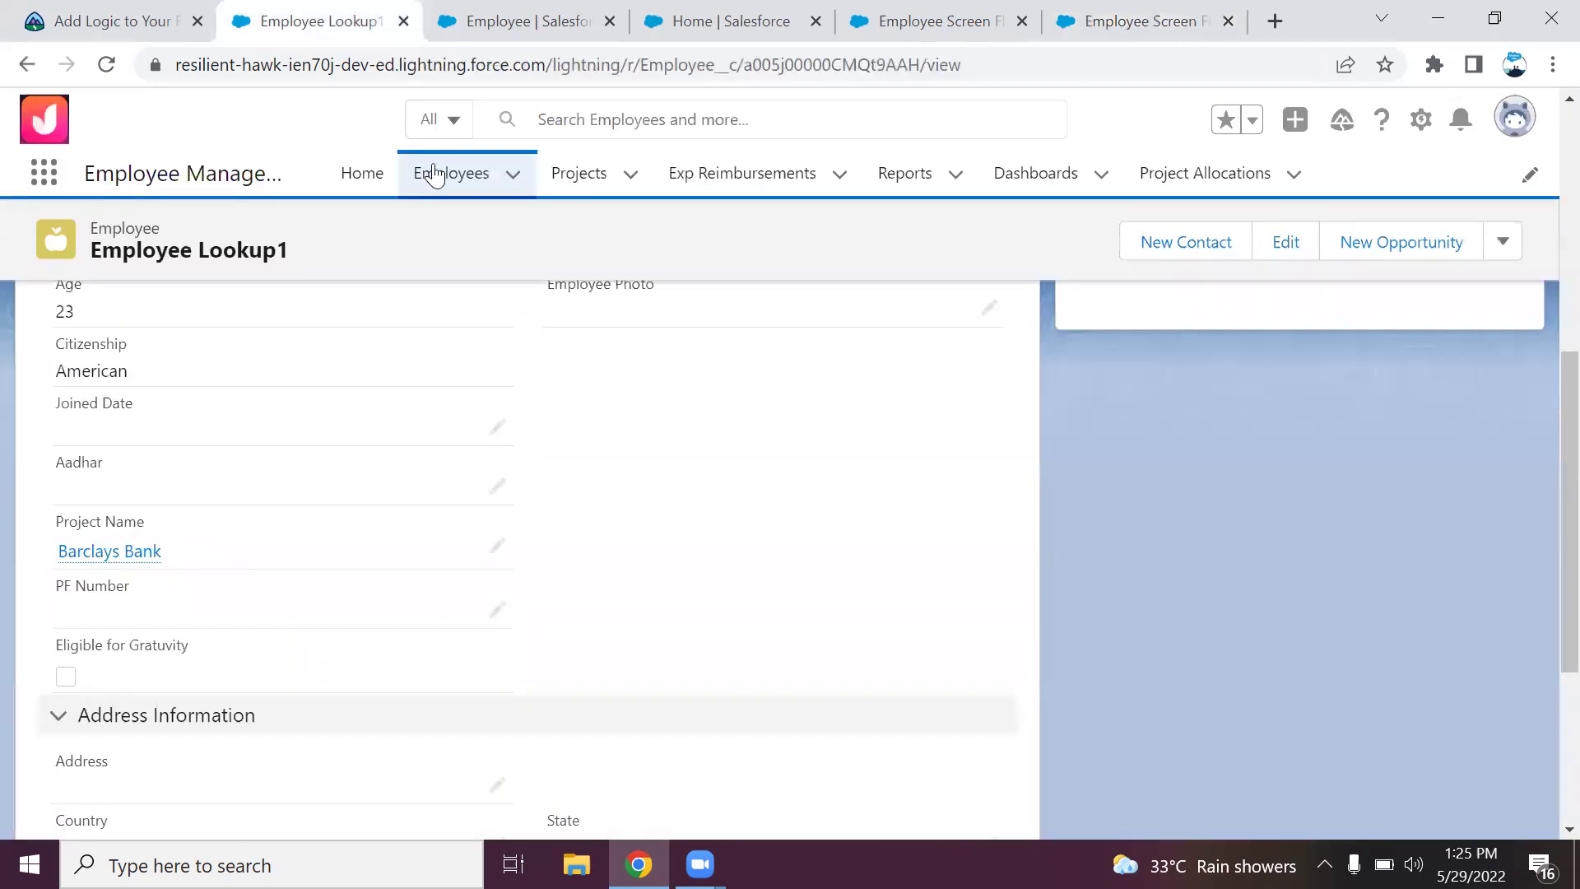
pyautogui.click(433, 172)
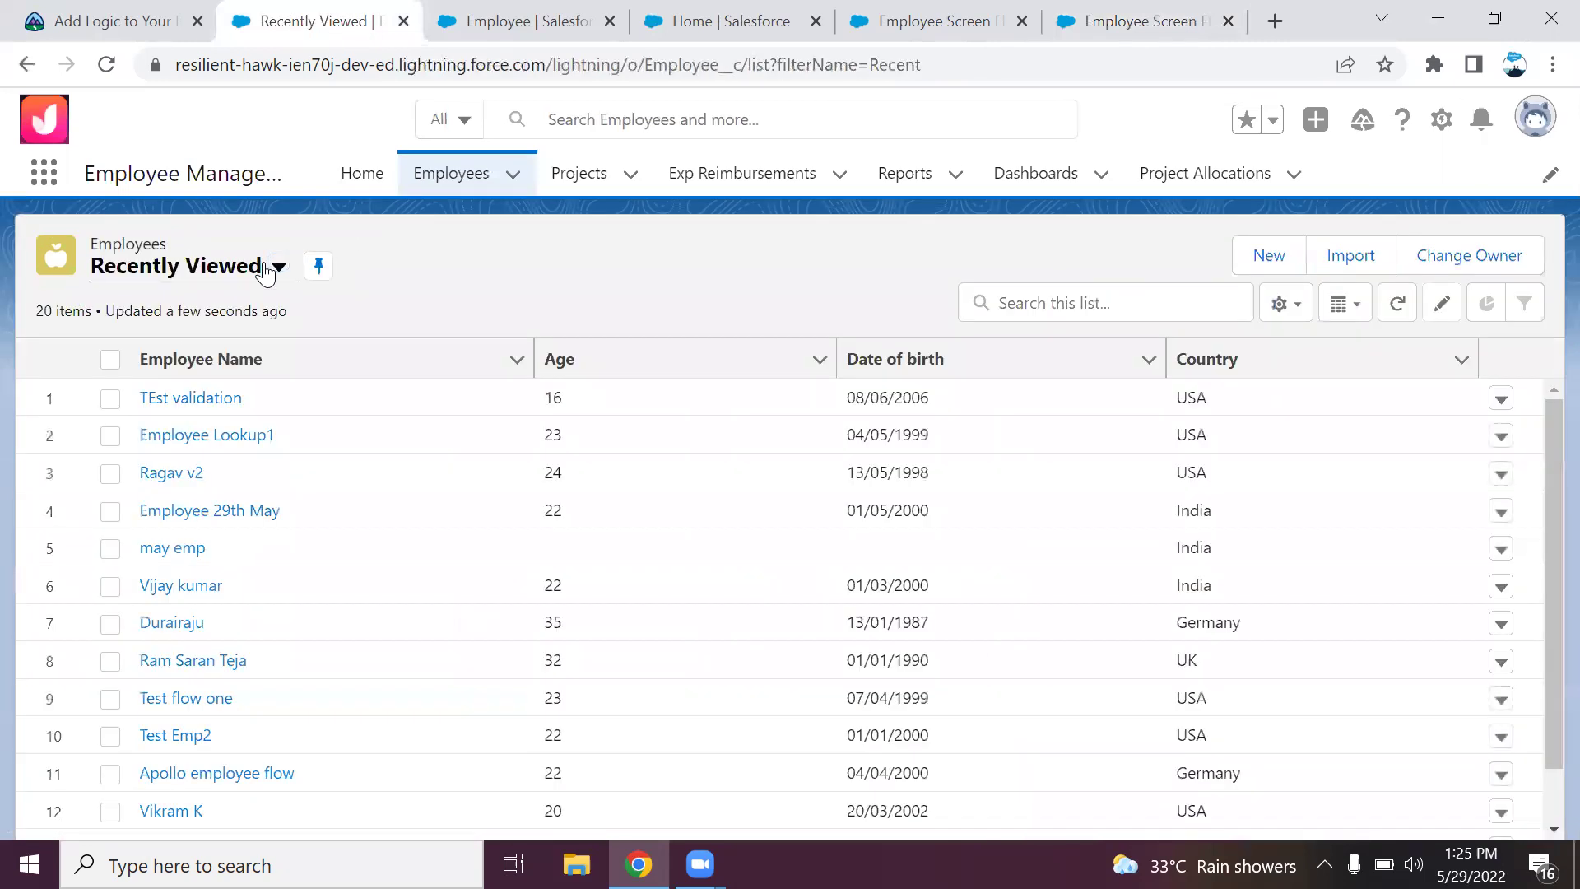
pyautogui.click(277, 265)
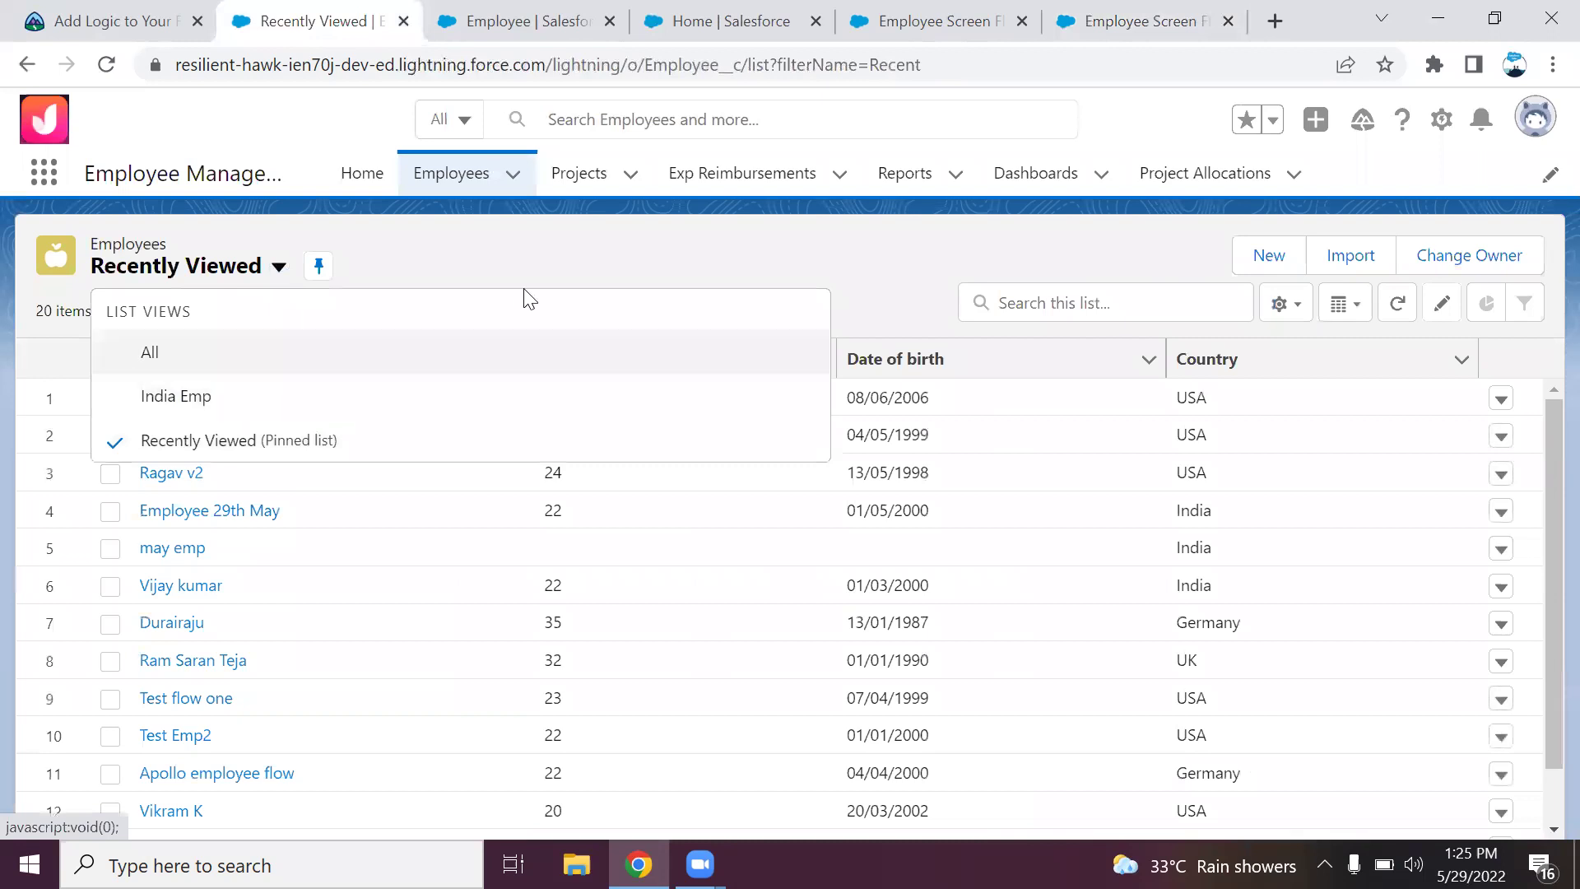
pyautogui.click(354, 355)
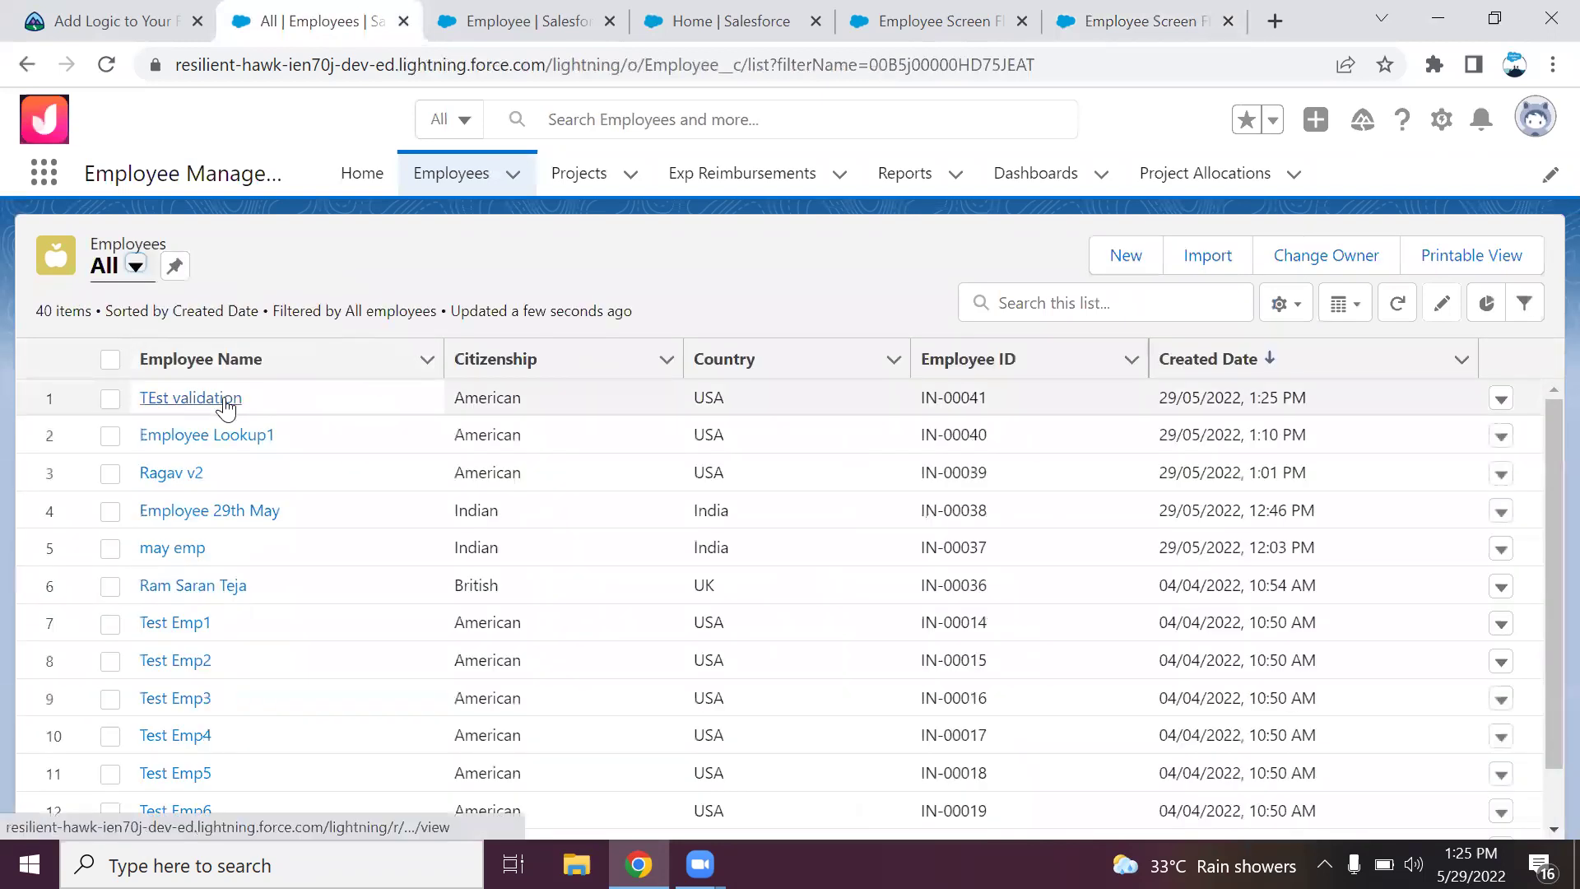
pyautogui.click(226, 405)
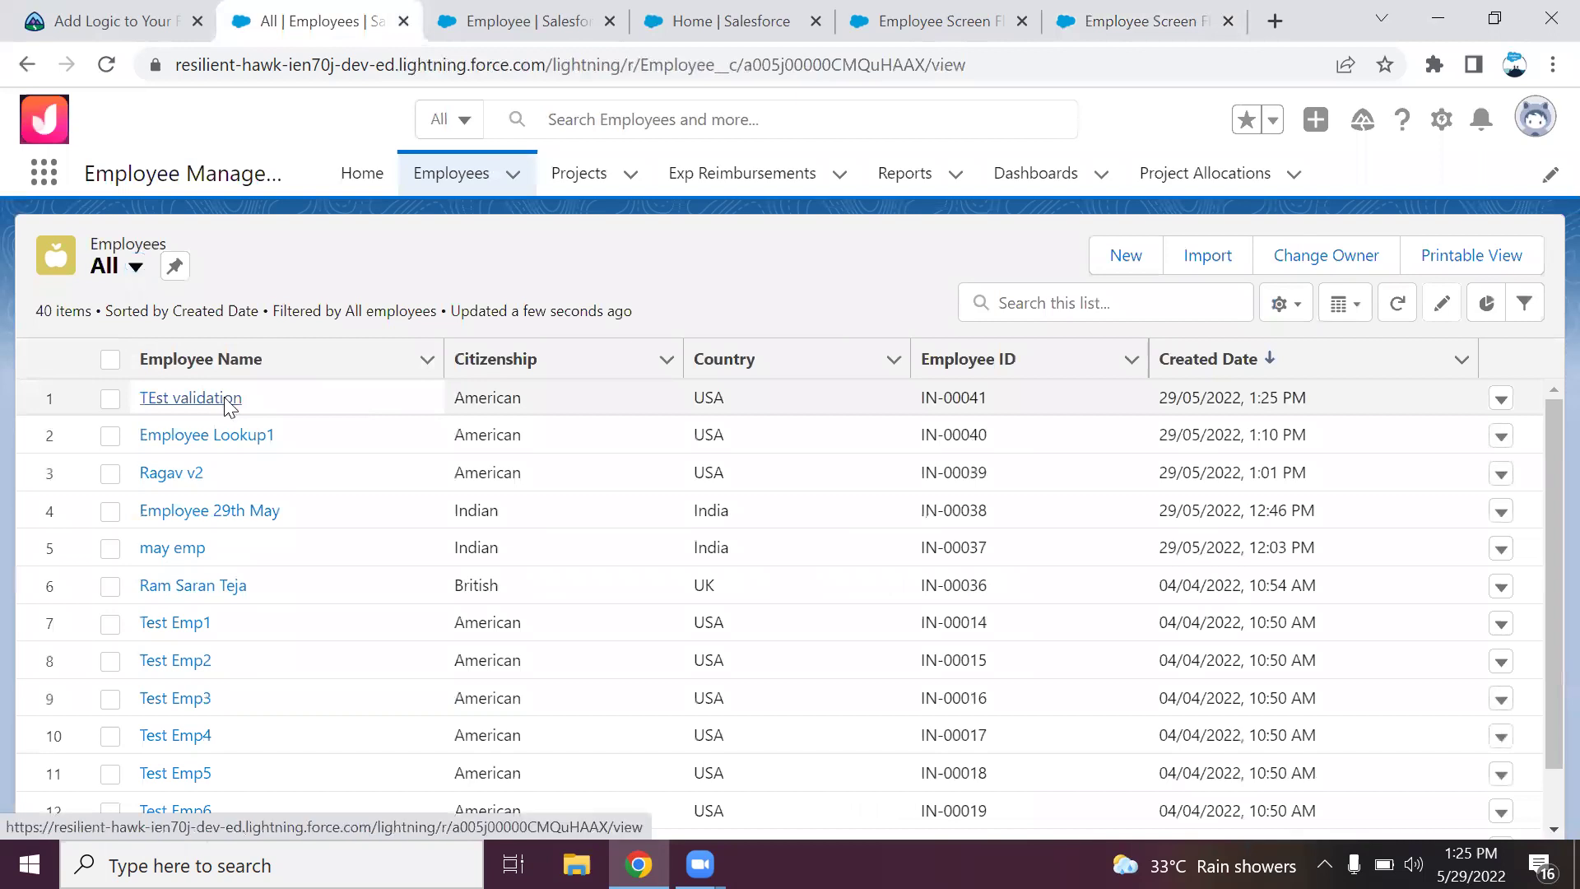